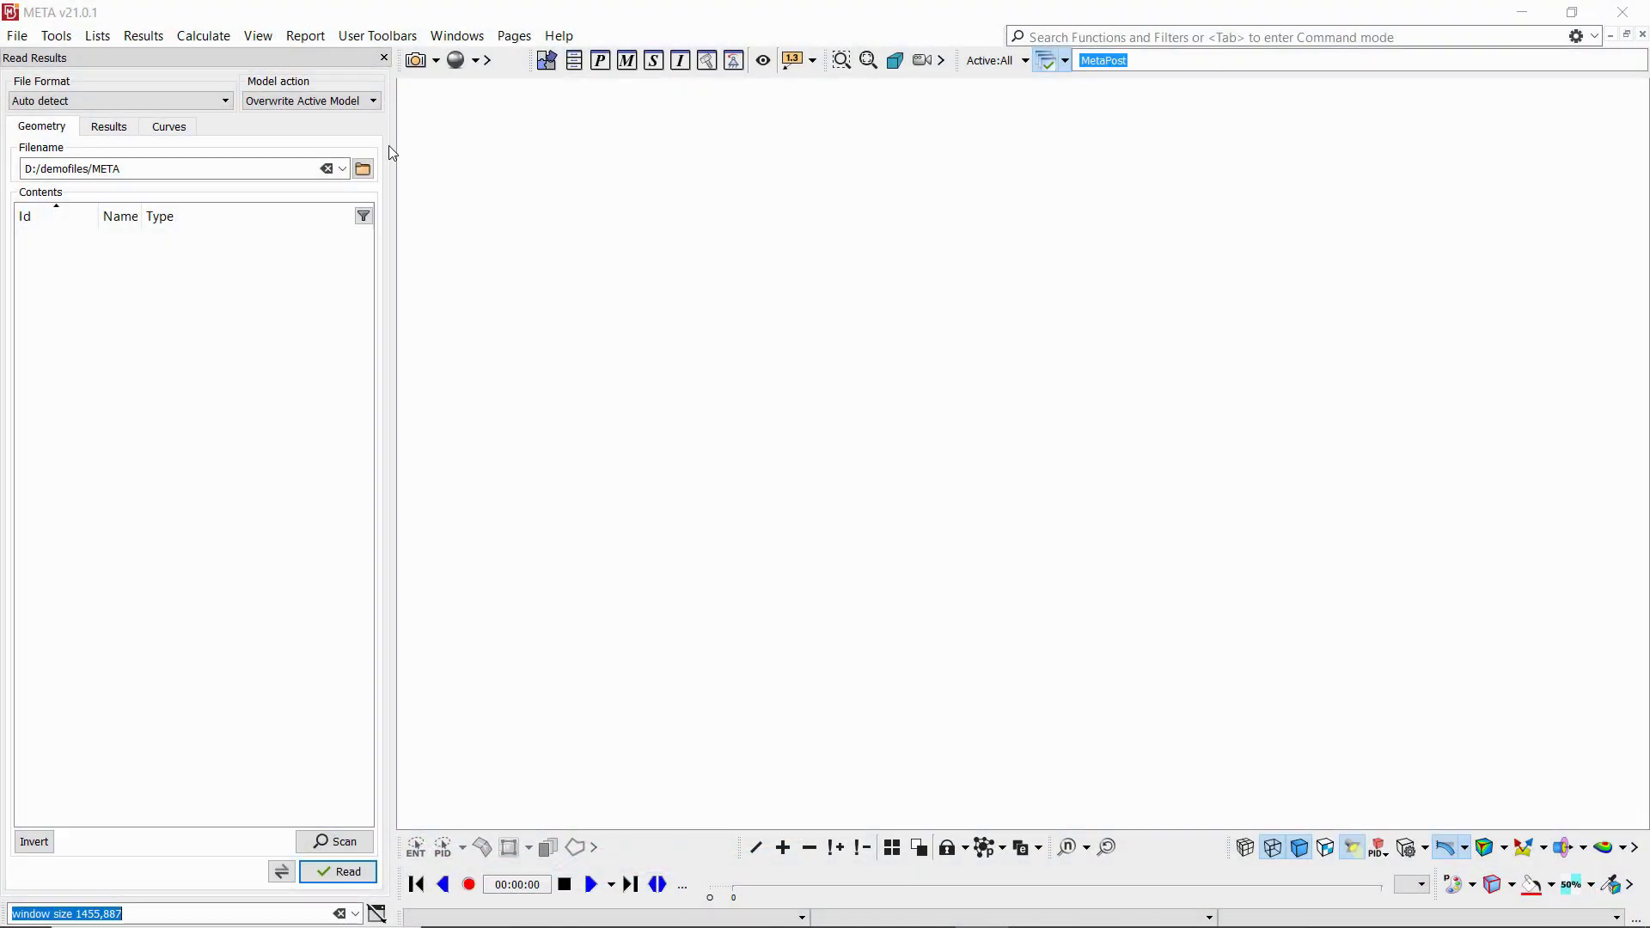
# Scan Car_ABAQUS_Static.inp for contents and widen the Name column to show full PIDS part names.
pyautogui.click(363, 169)
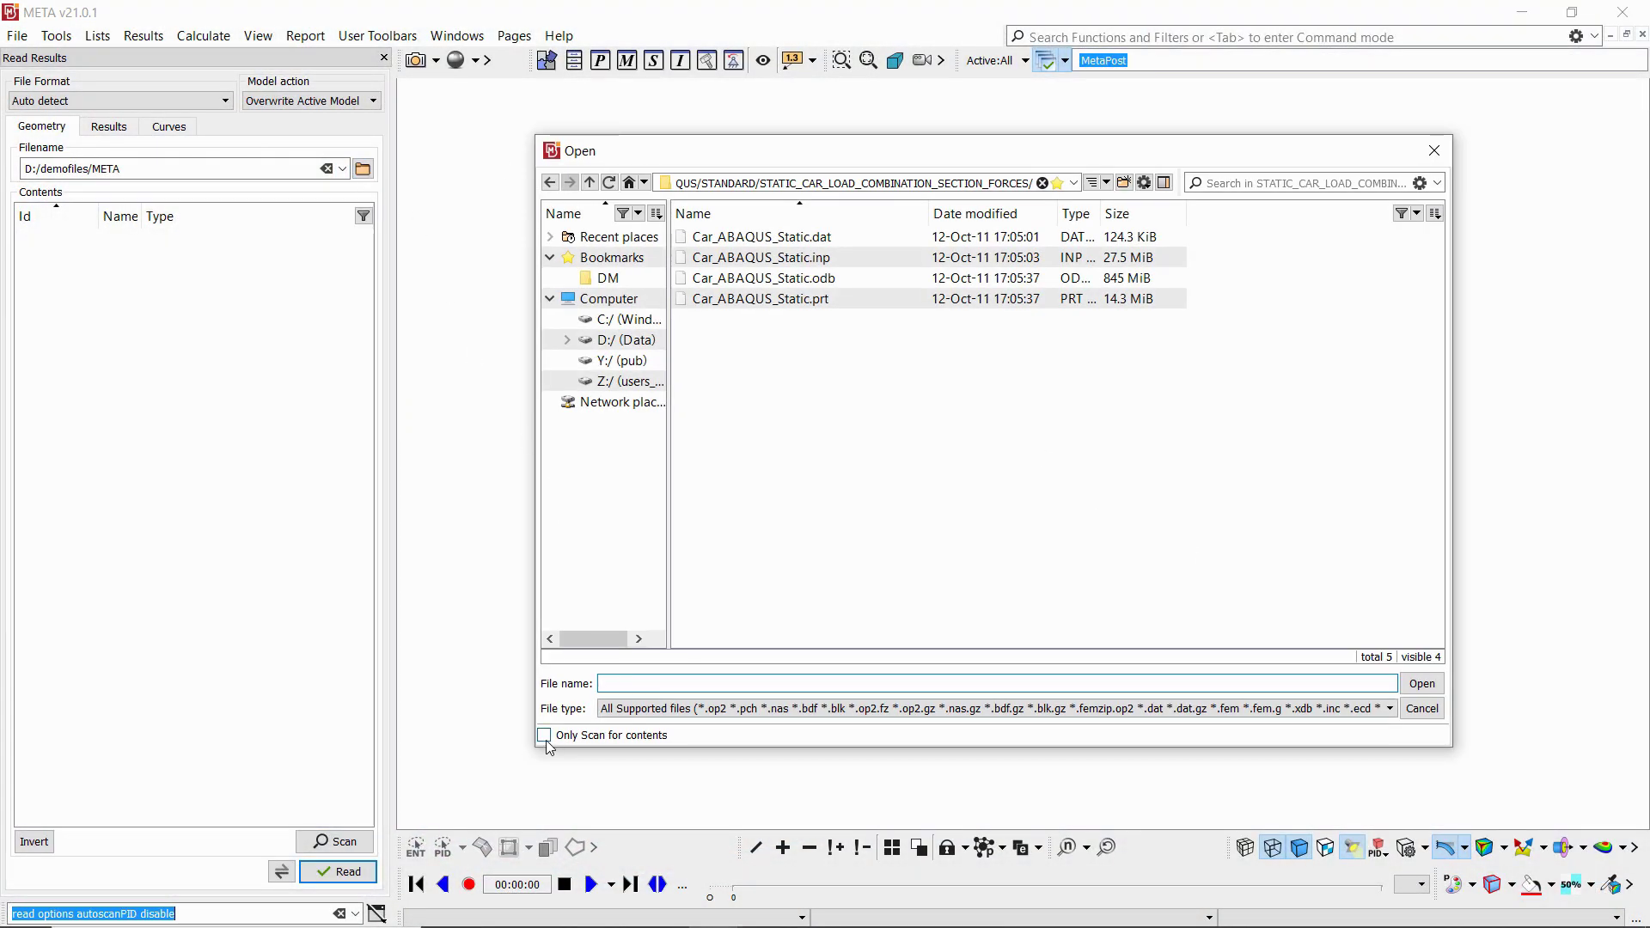
pyautogui.click(544, 736)
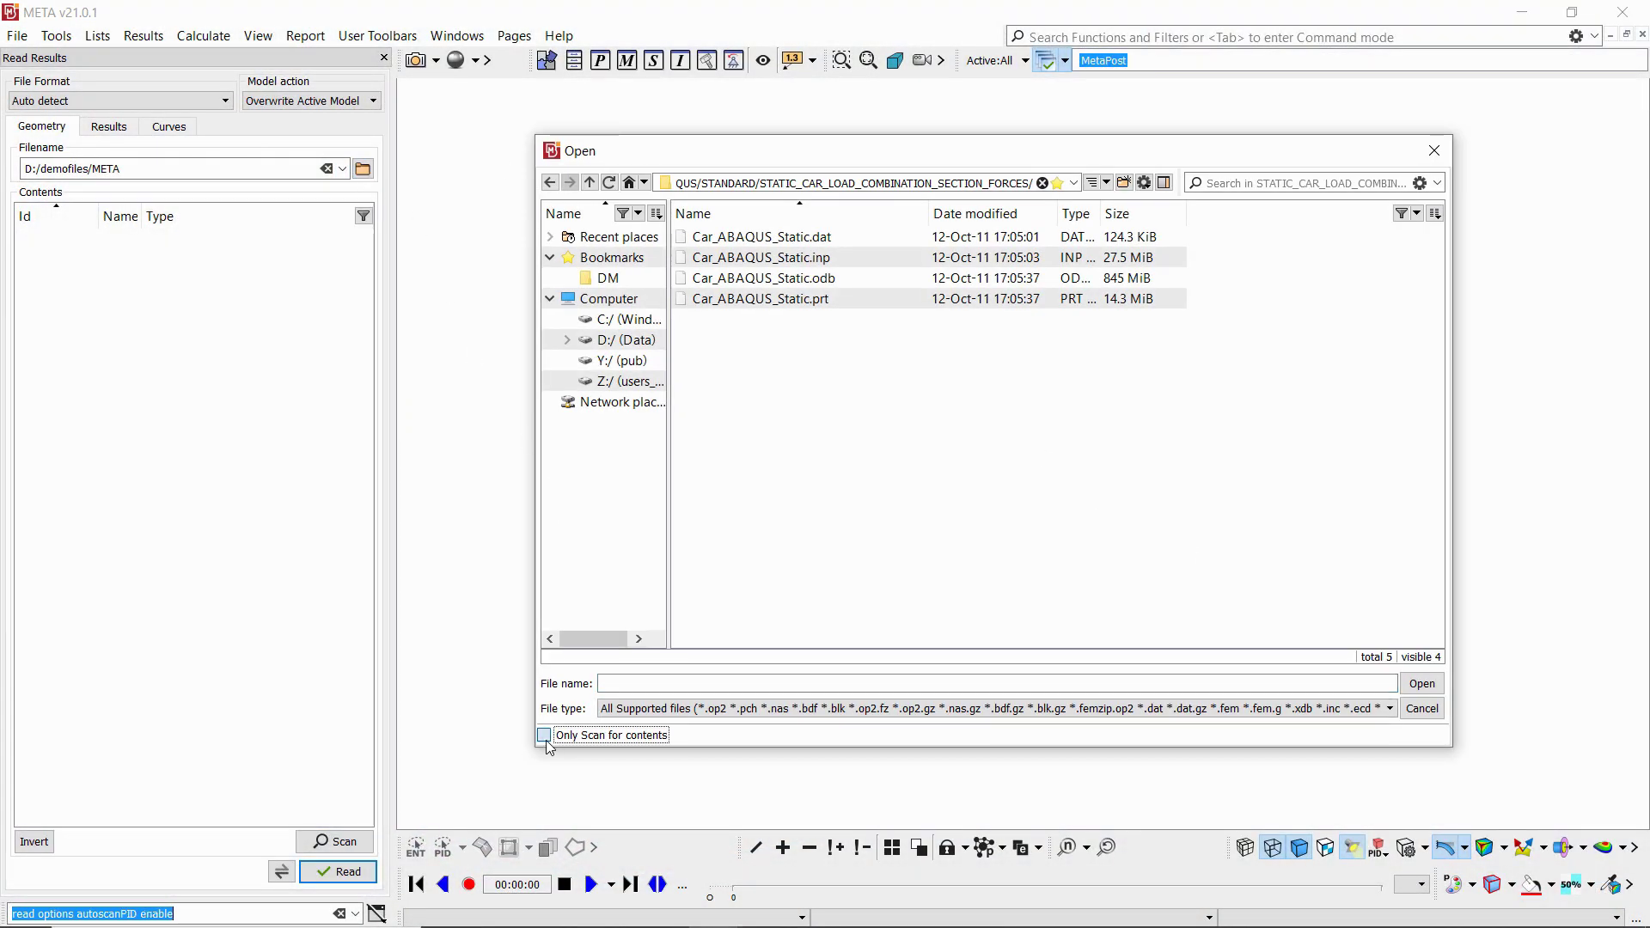
pyautogui.click(805, 258)
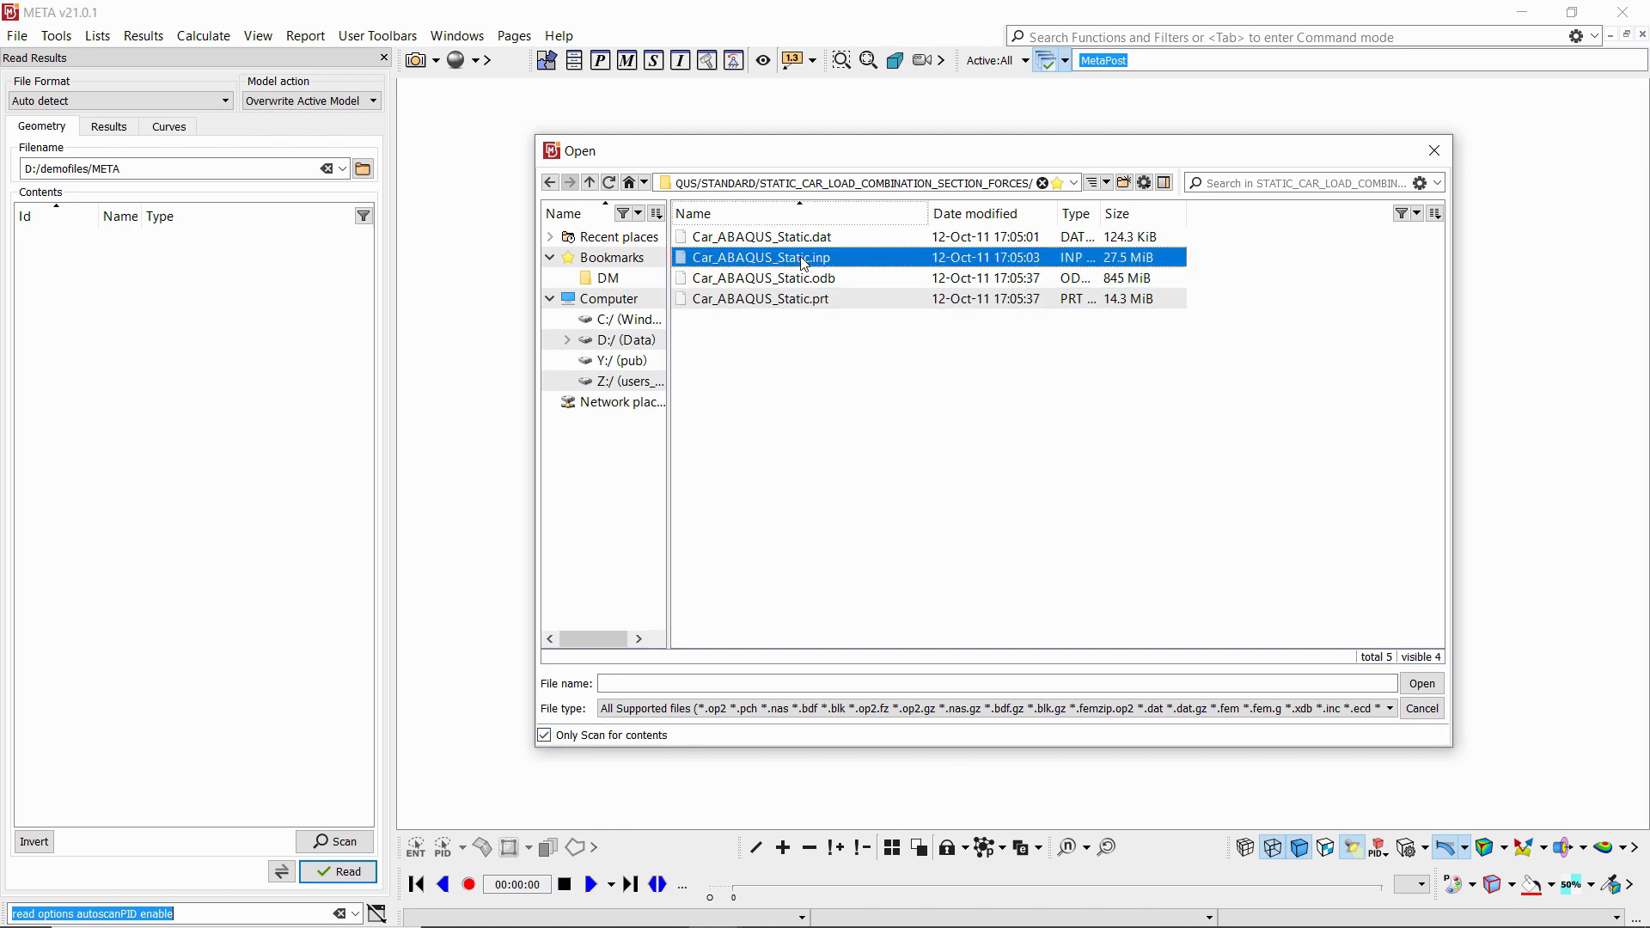
pyautogui.click(1426, 685)
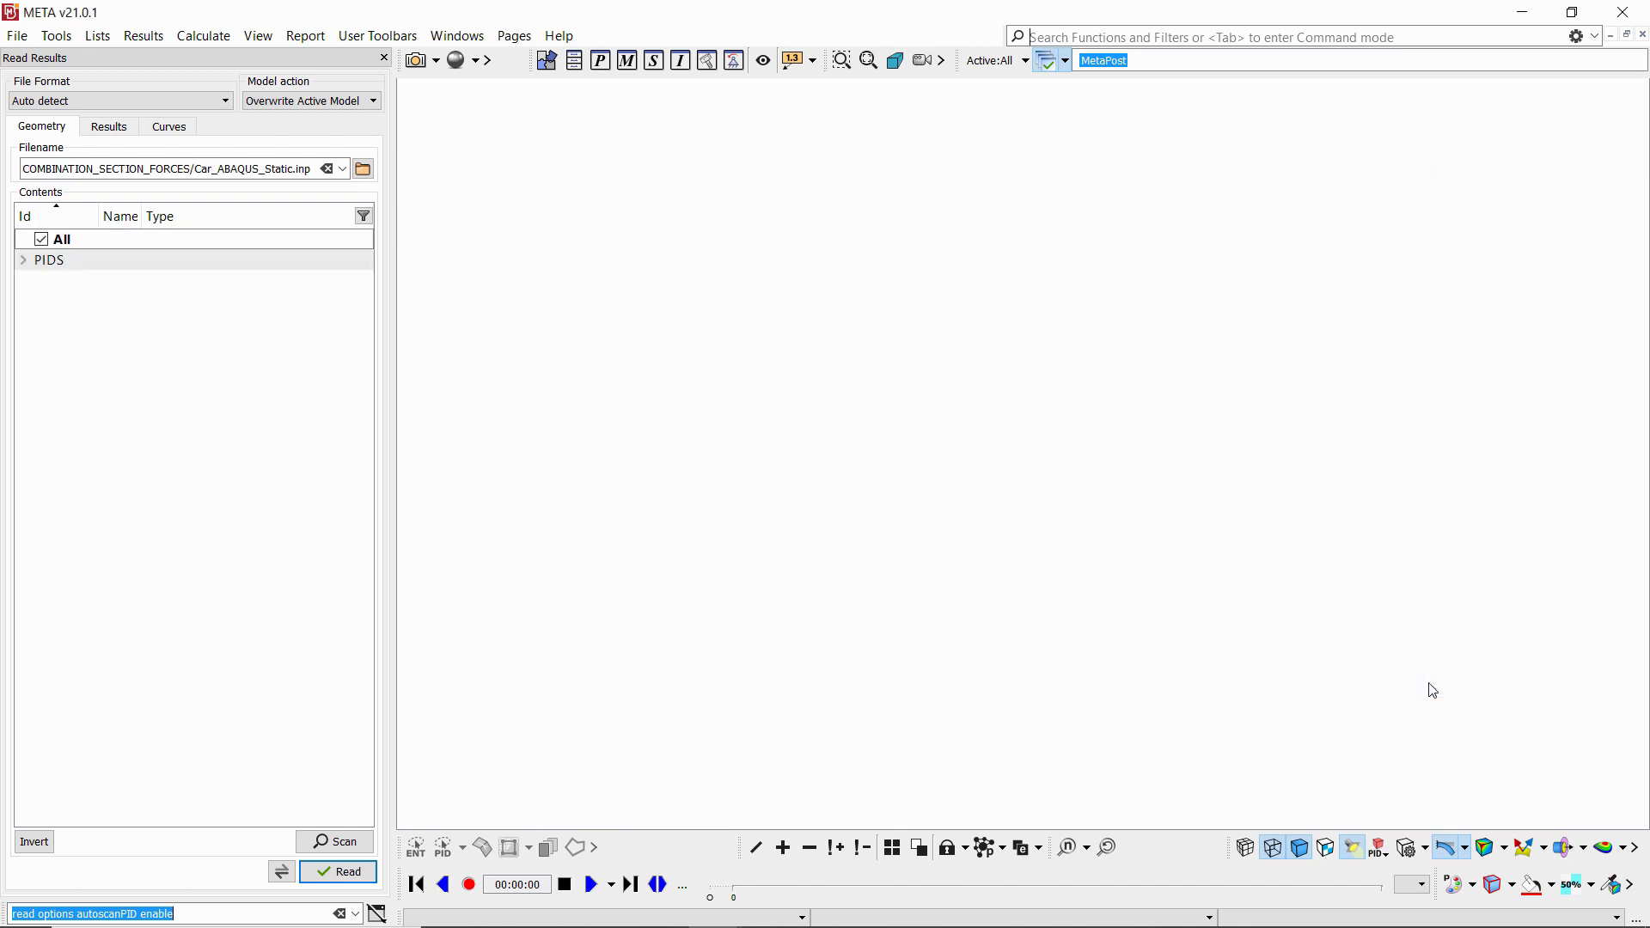
pyautogui.click(28, 266)
pyautogui.moveTo(367, 440); pyautogui.dragTo(221, 269)
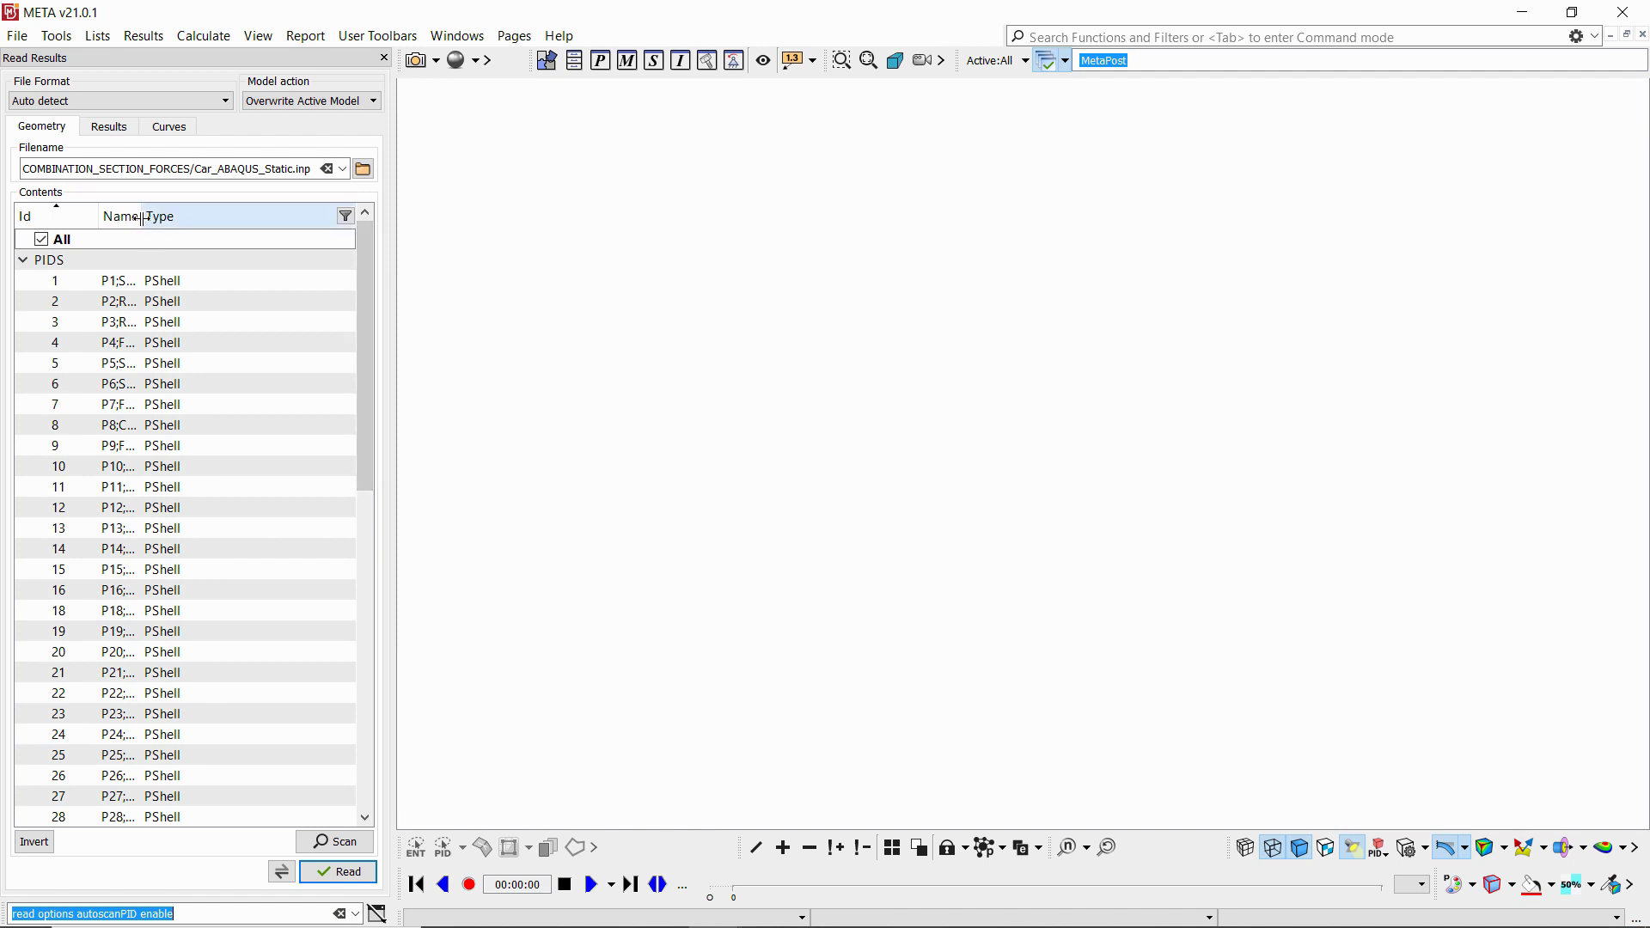
pyautogui.moveTo(143, 219); pyautogui.dragTo(282, 220)
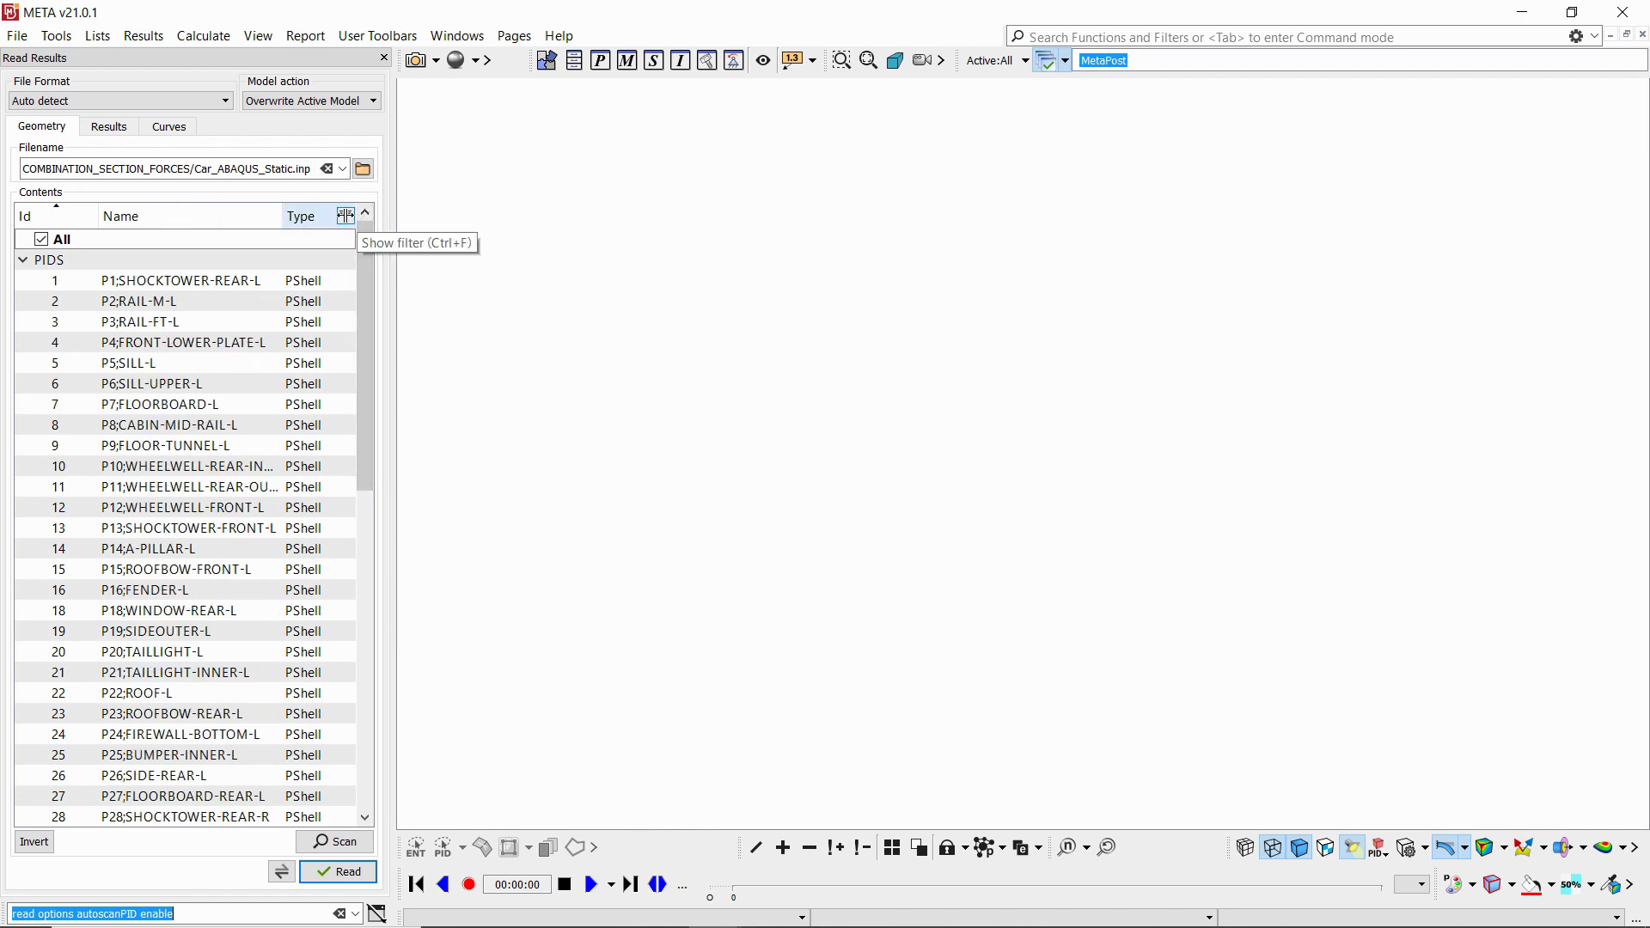
# Filter the part list by Name containing 'front' and select all eight matching PIDs.
pyautogui.click(346, 215)
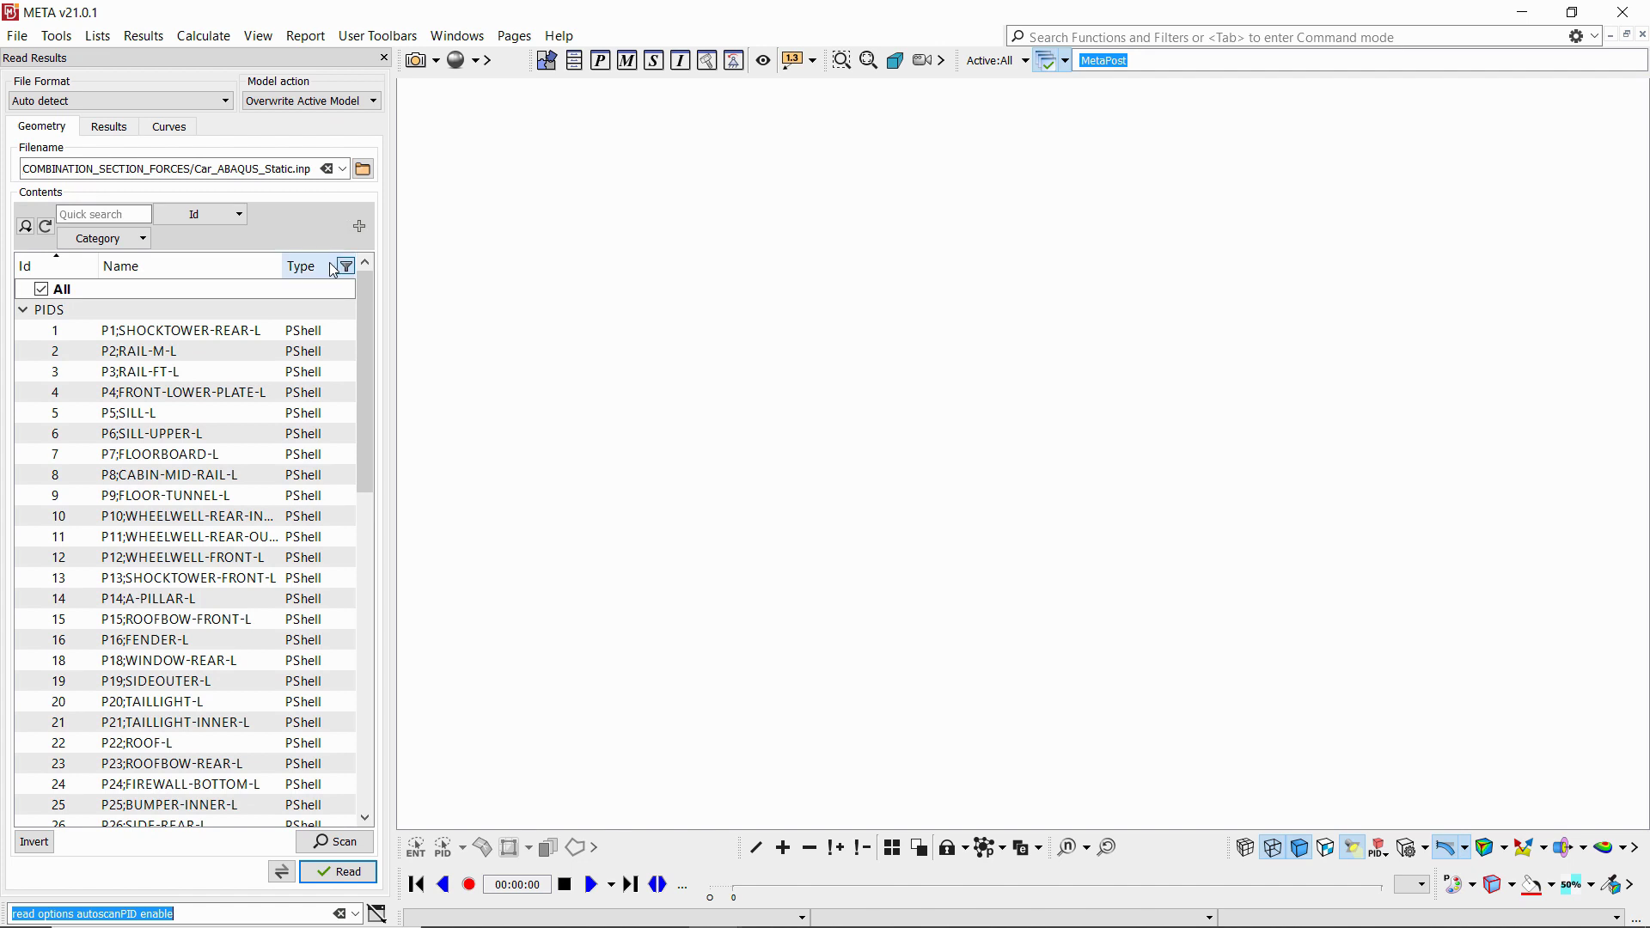
pyautogui.click(360, 228)
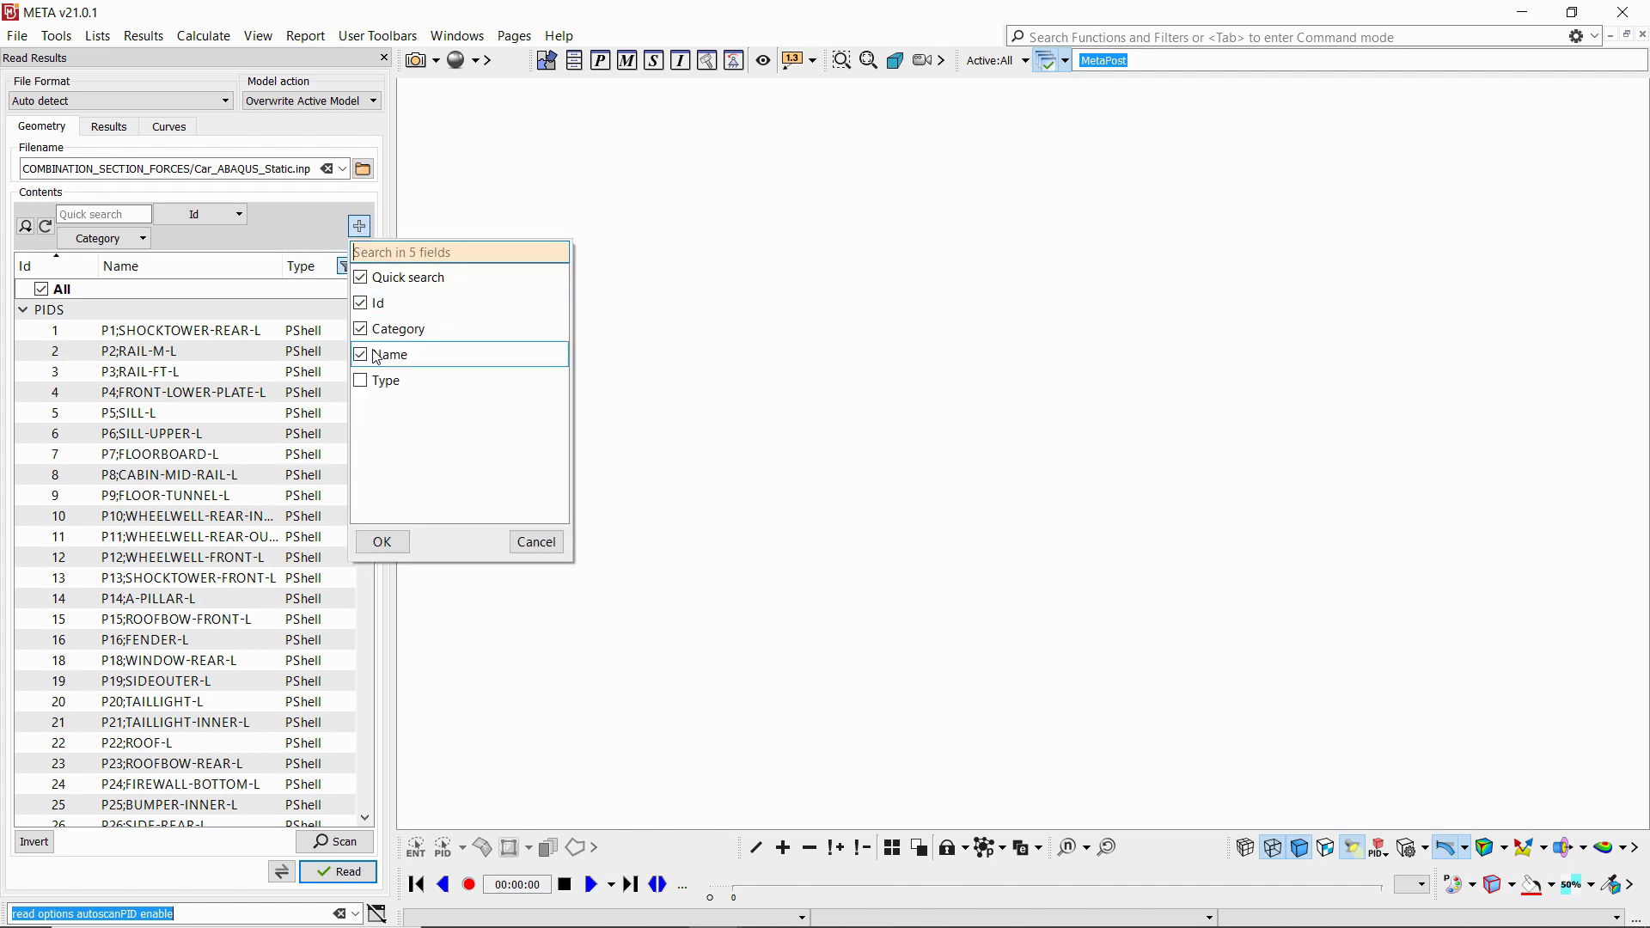
pyautogui.click(371, 542)
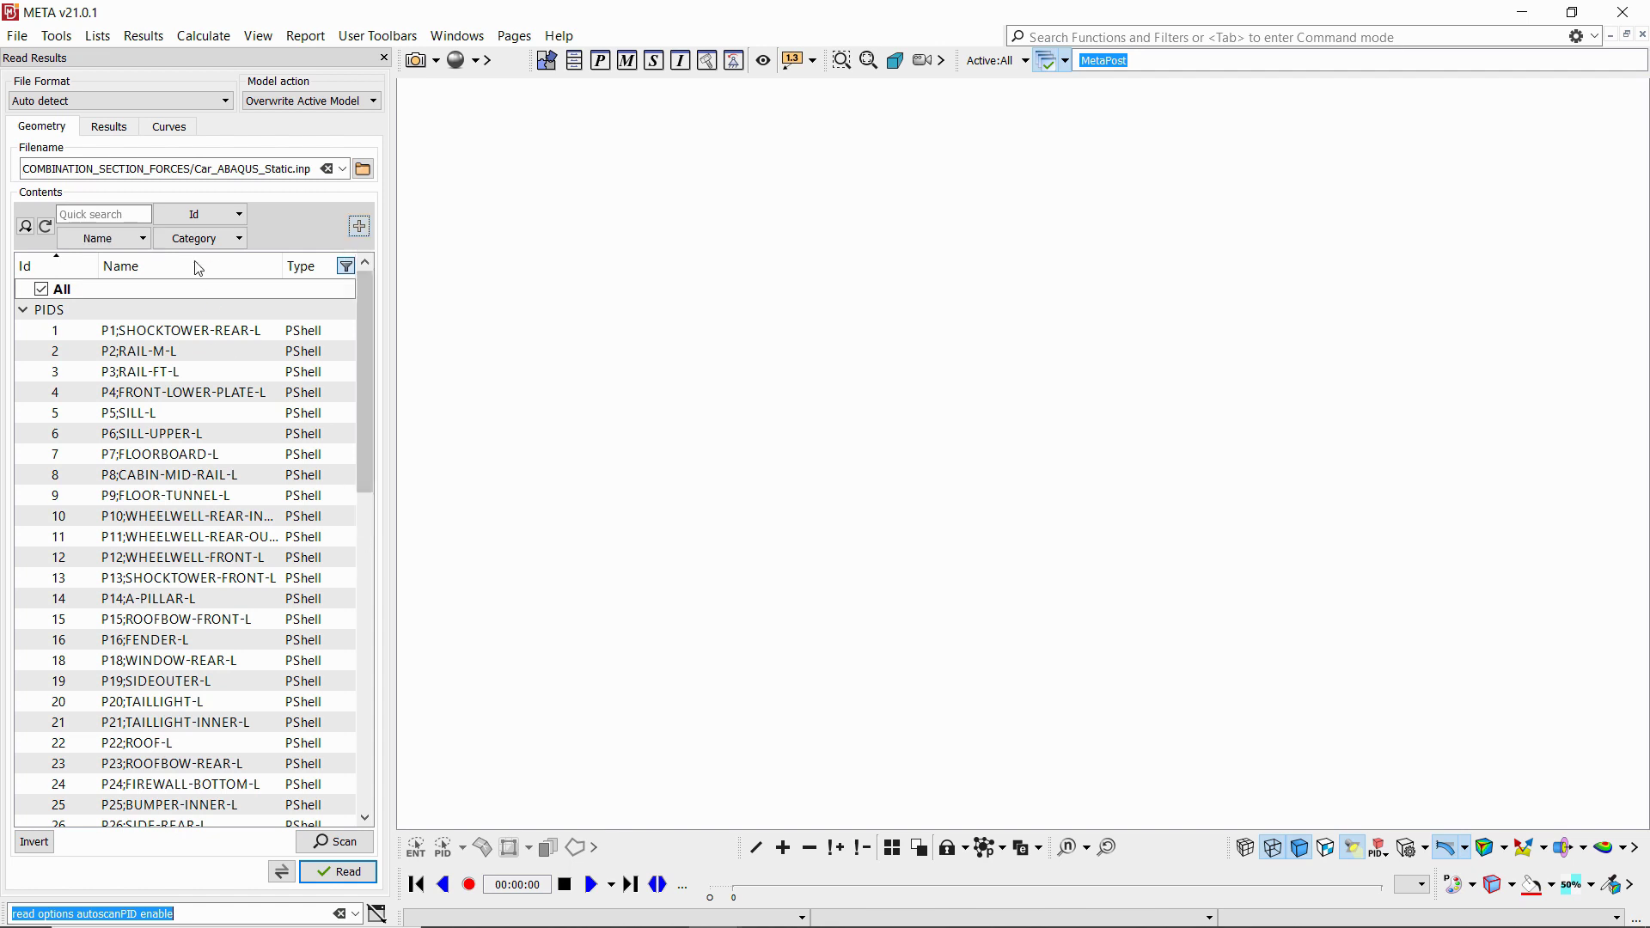
pyautogui.click(102, 239)
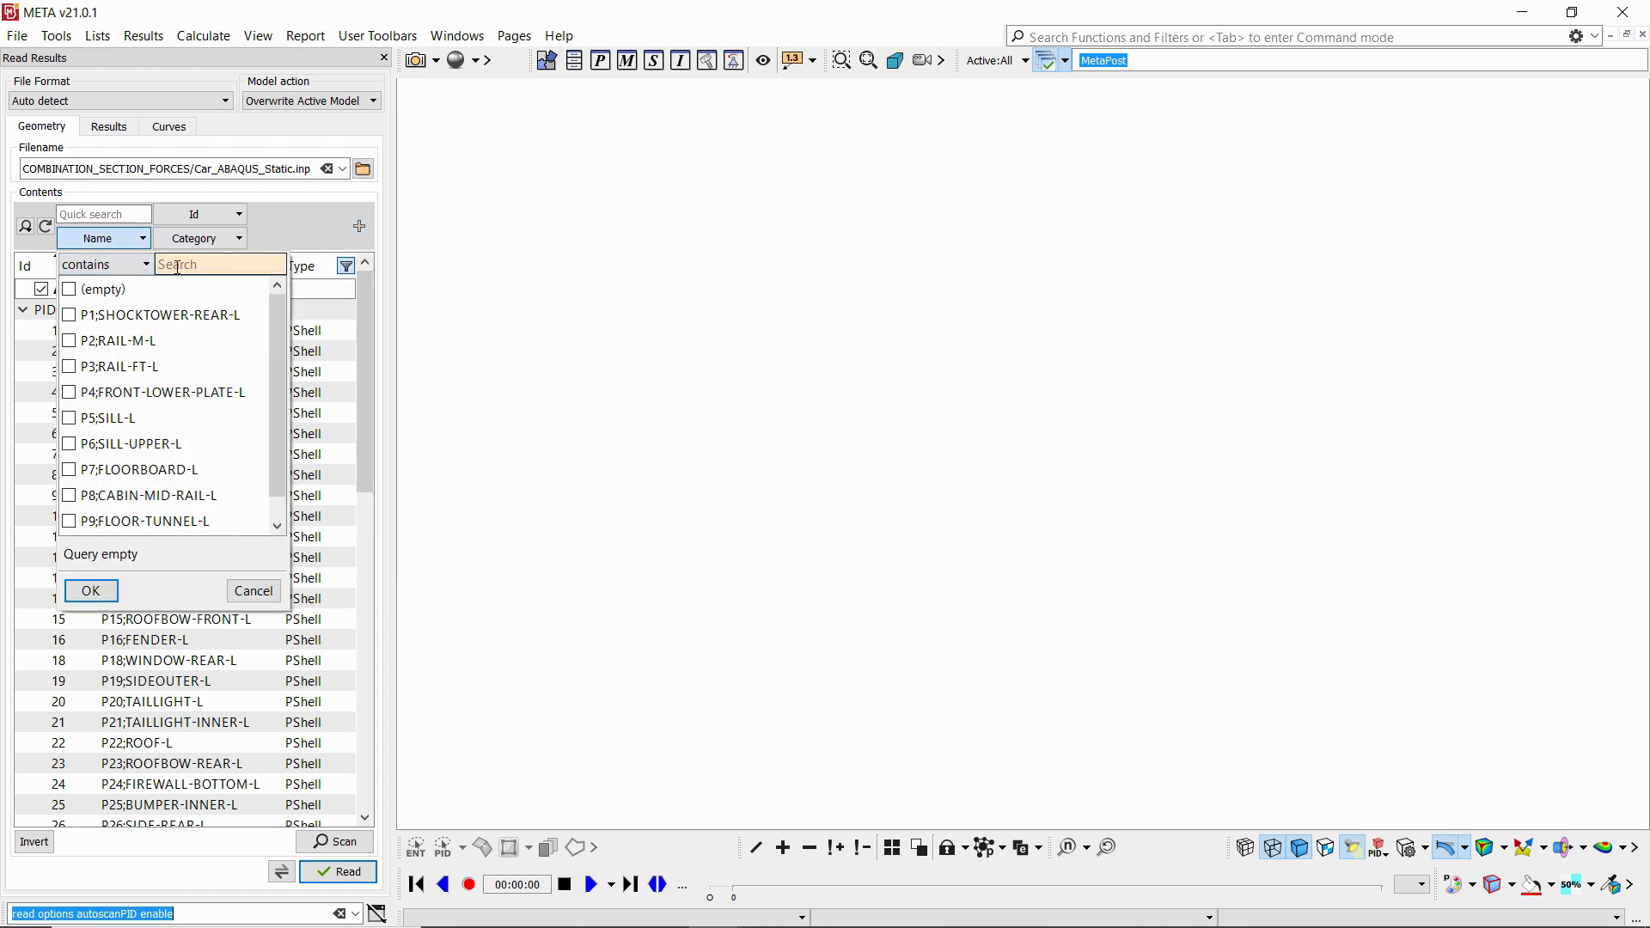
pyautogui.write('front')
pyautogui.press('Return')
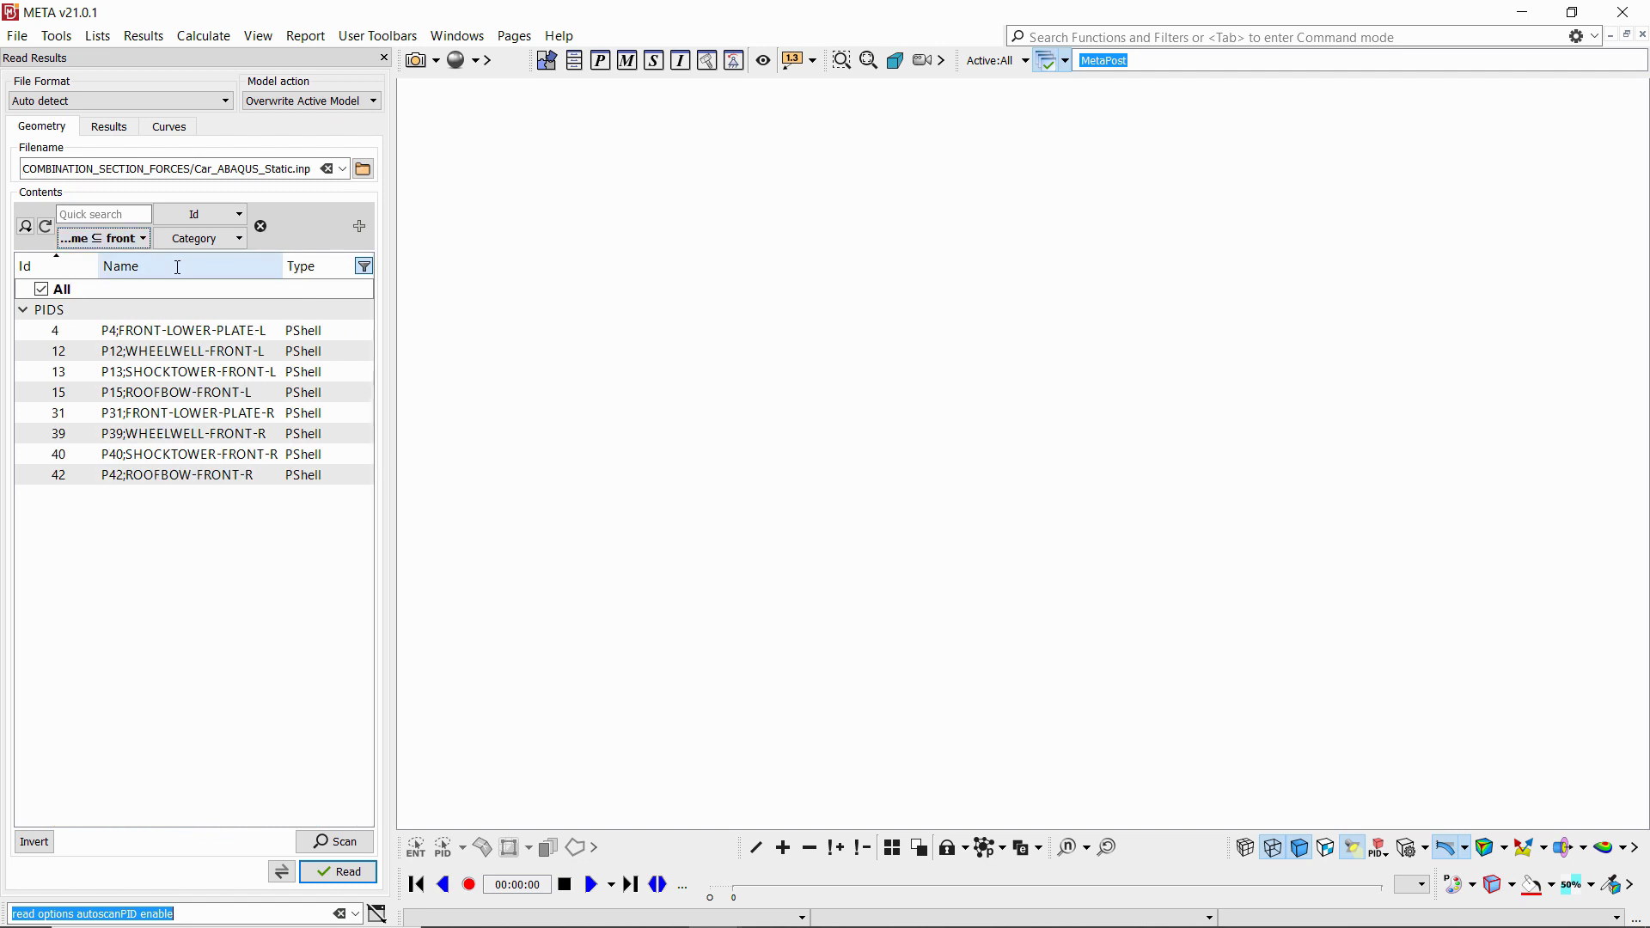
pyautogui.click(171, 450)
pyautogui.hotkey('ctrl', 'a')
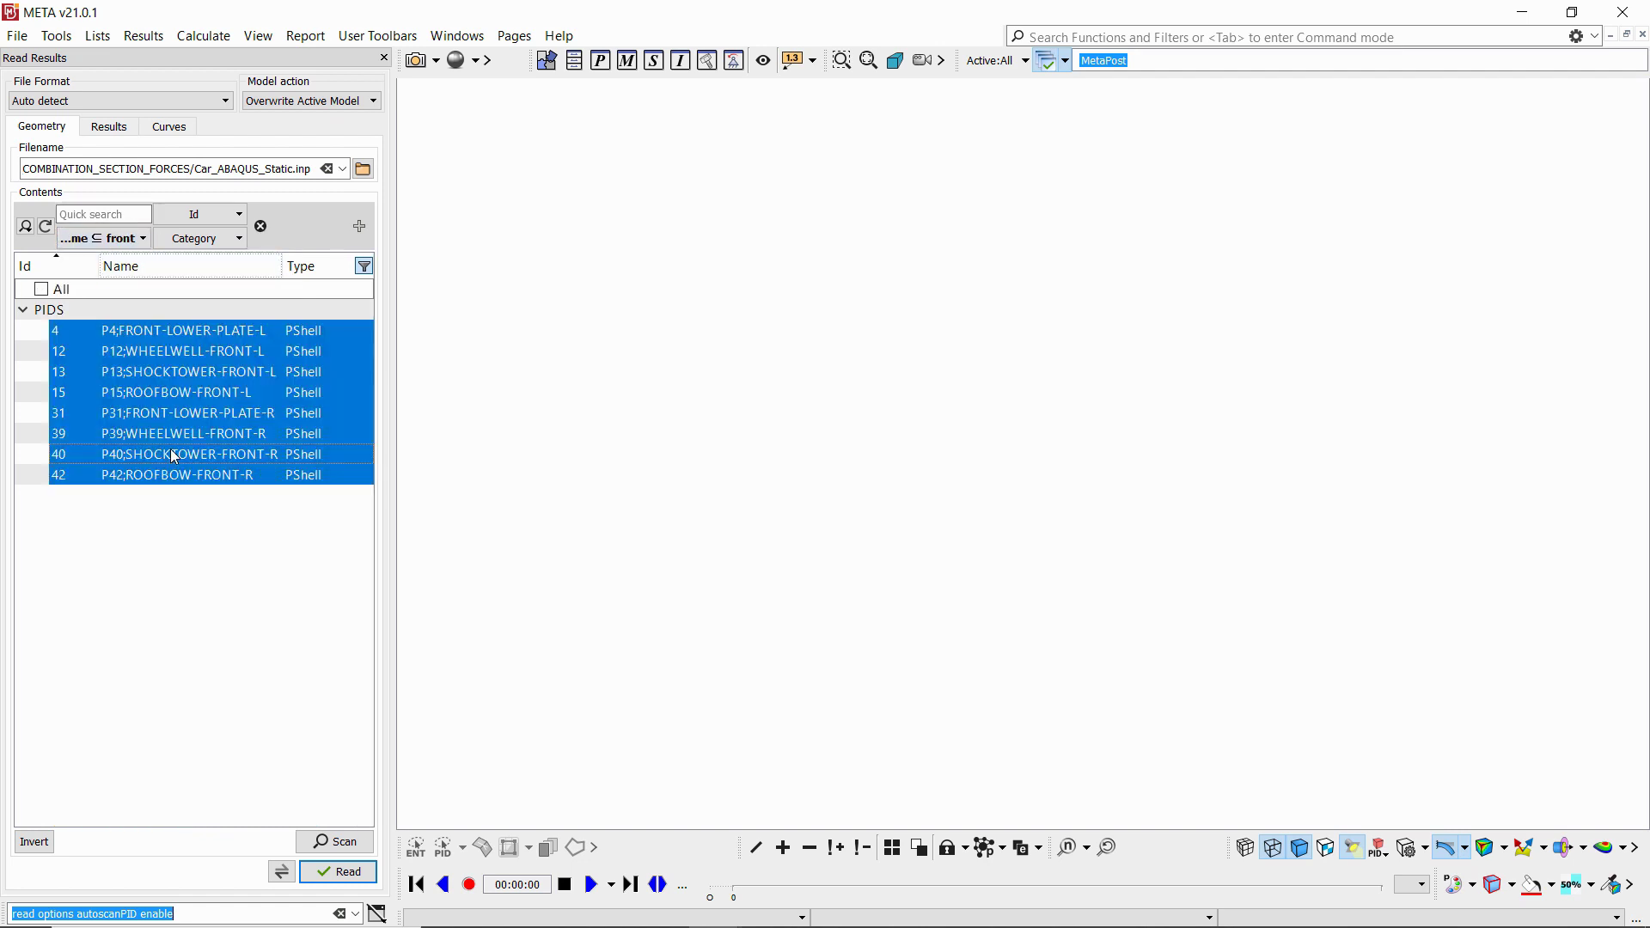
# Read the selected front parts and rotate the view to an oblique angle.
pyautogui.click(338, 871)
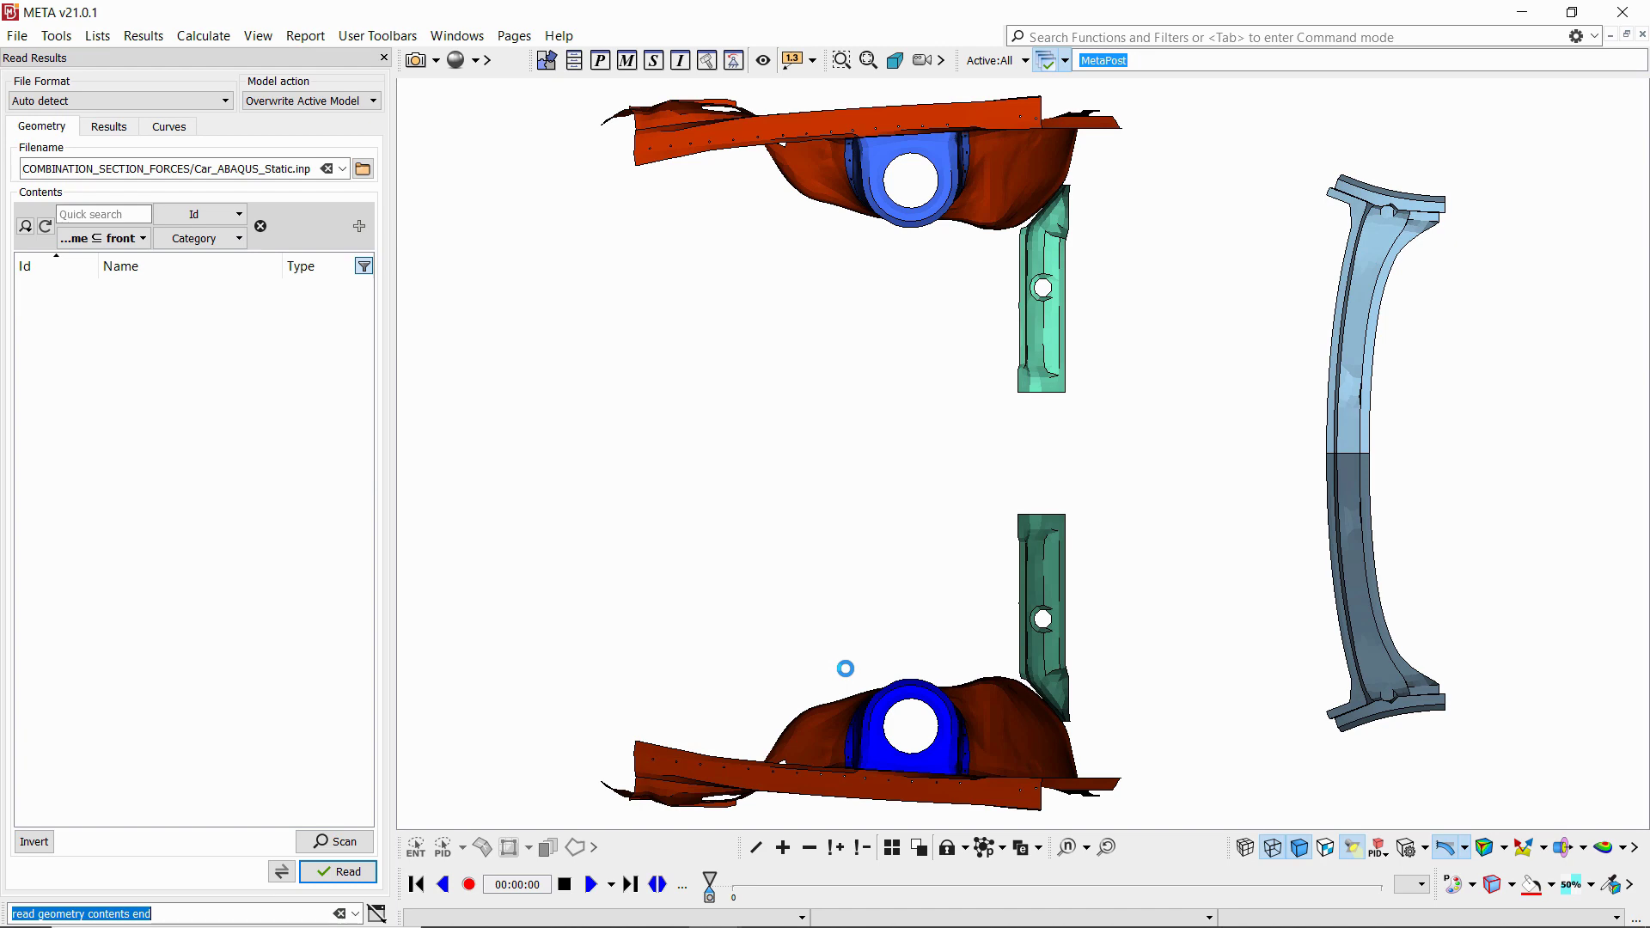
pyautogui.keyDown('ctrl'); pyautogui.moveTo(846, 668); pyautogui.dragTo(773, 515); pyautogui.keyUp('ctrl')
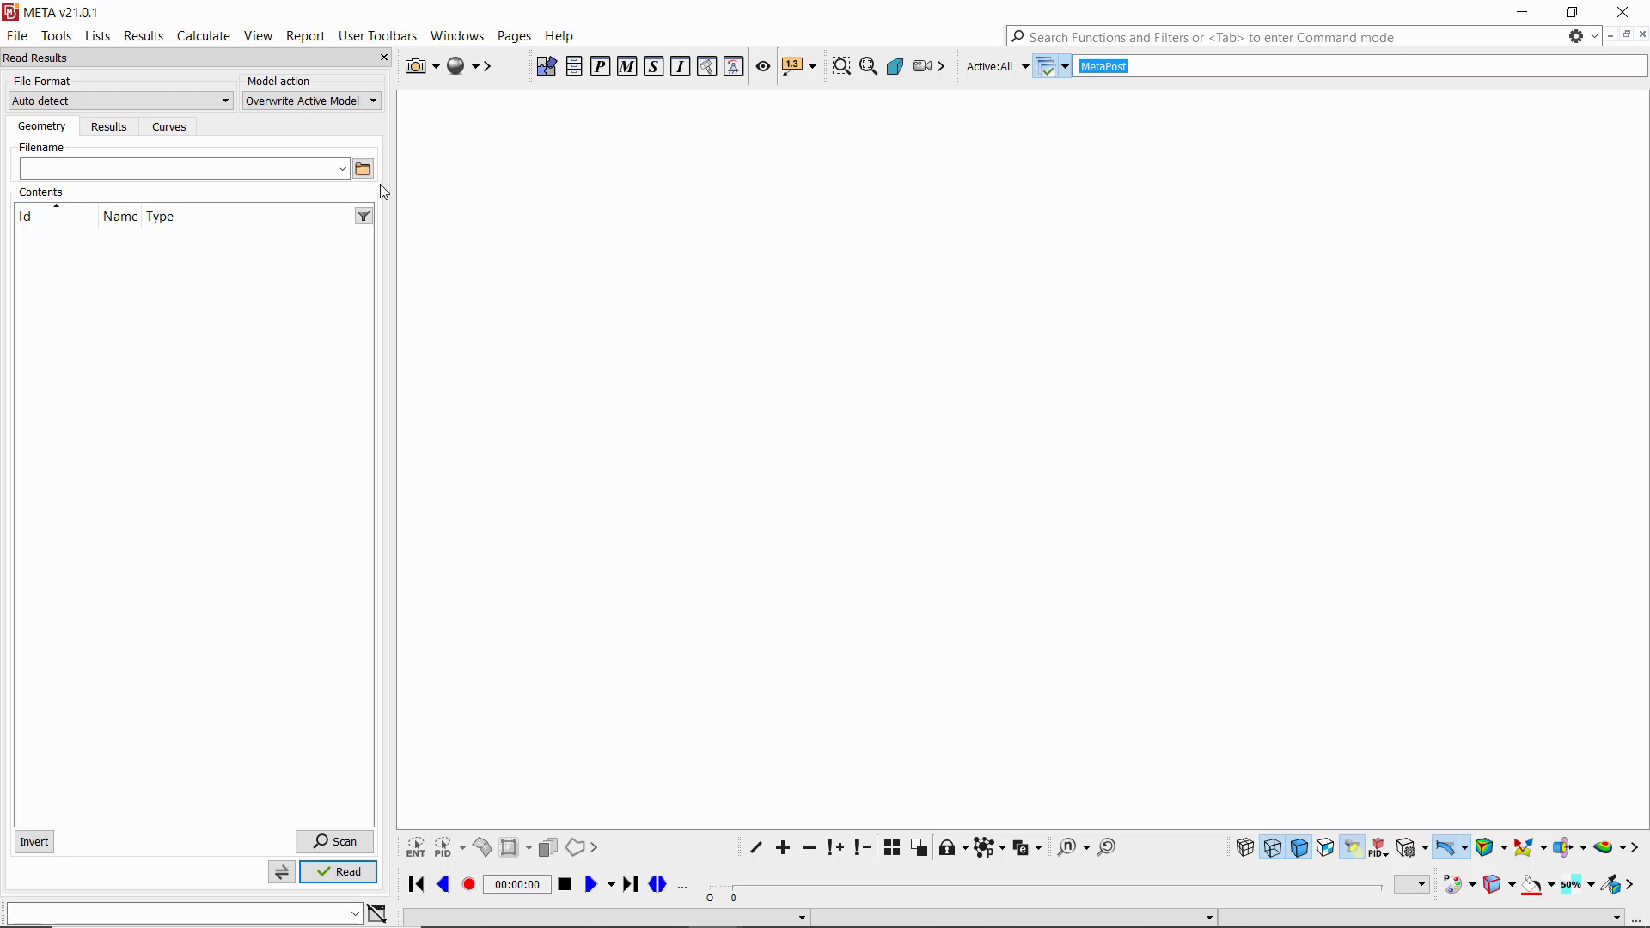
# Open test_tholos7.nas, then pick femfat_damage.fps as results, keeping the Damage M/mod result type.
pyautogui.click(362, 168)
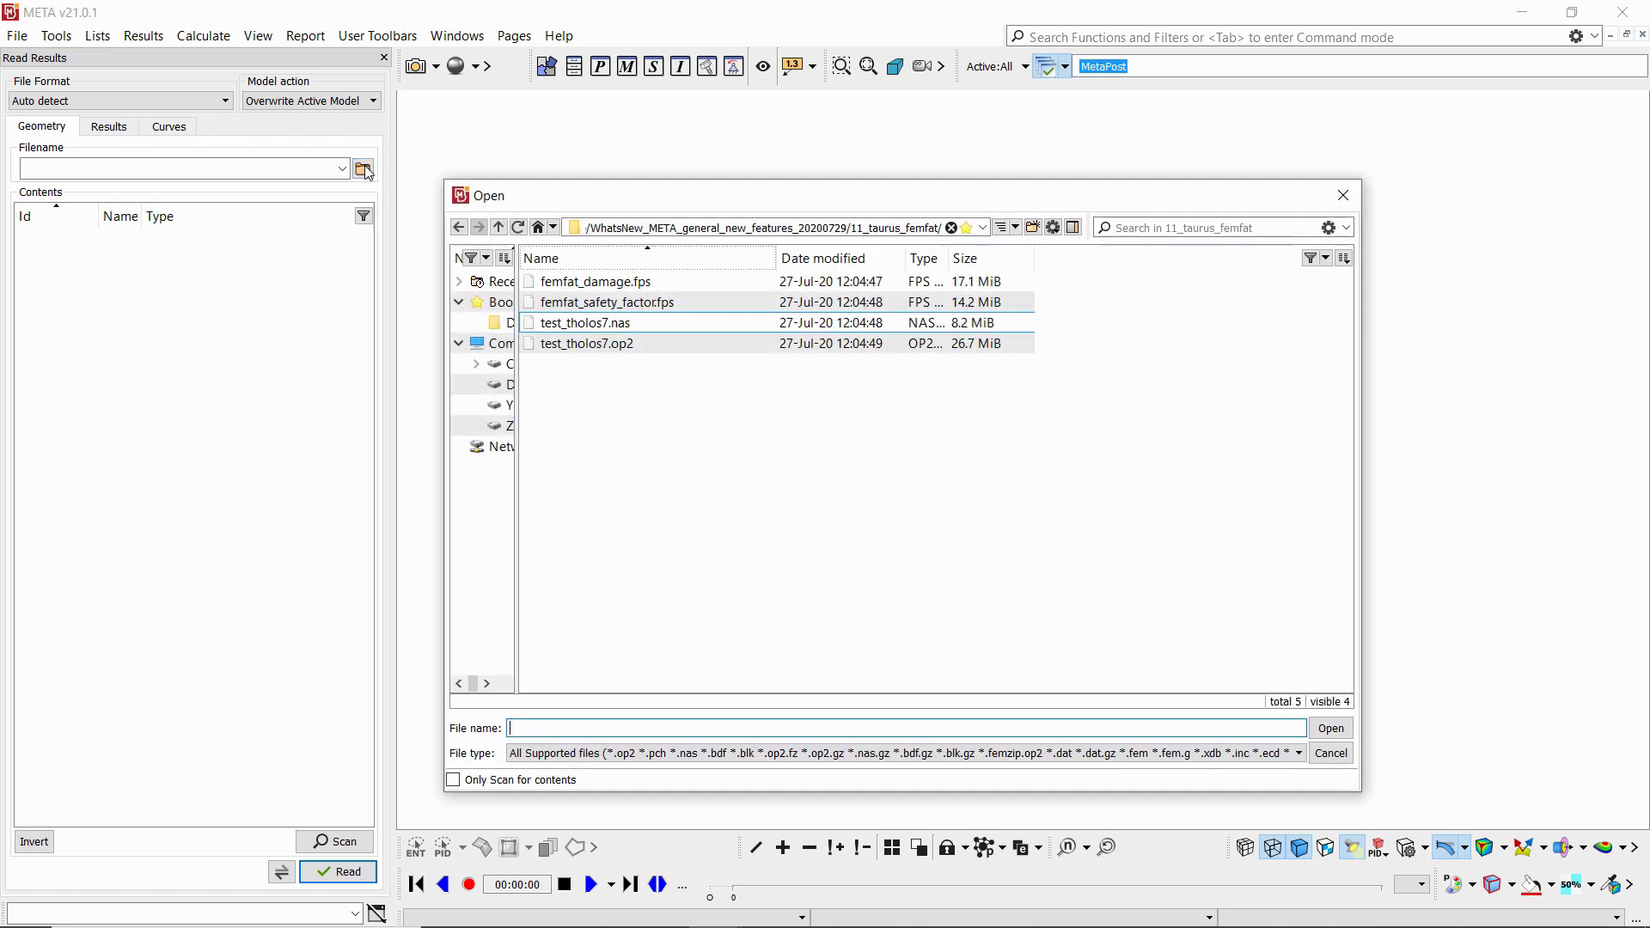
pyautogui.doubleClick(608, 328)
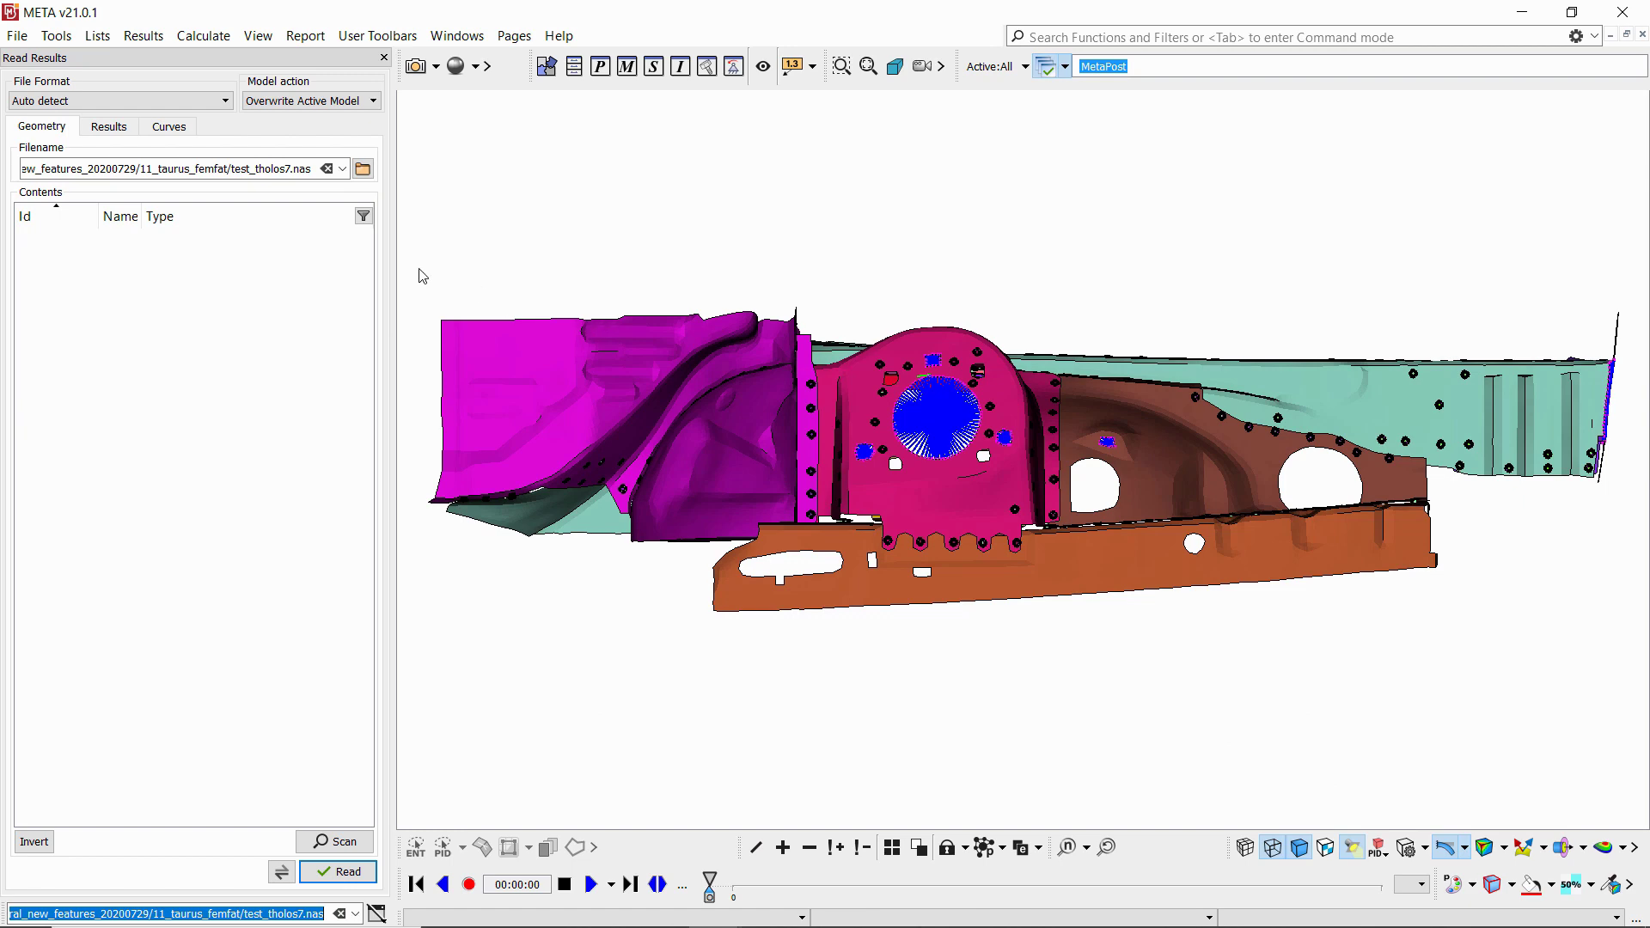
pyautogui.click(107, 127)
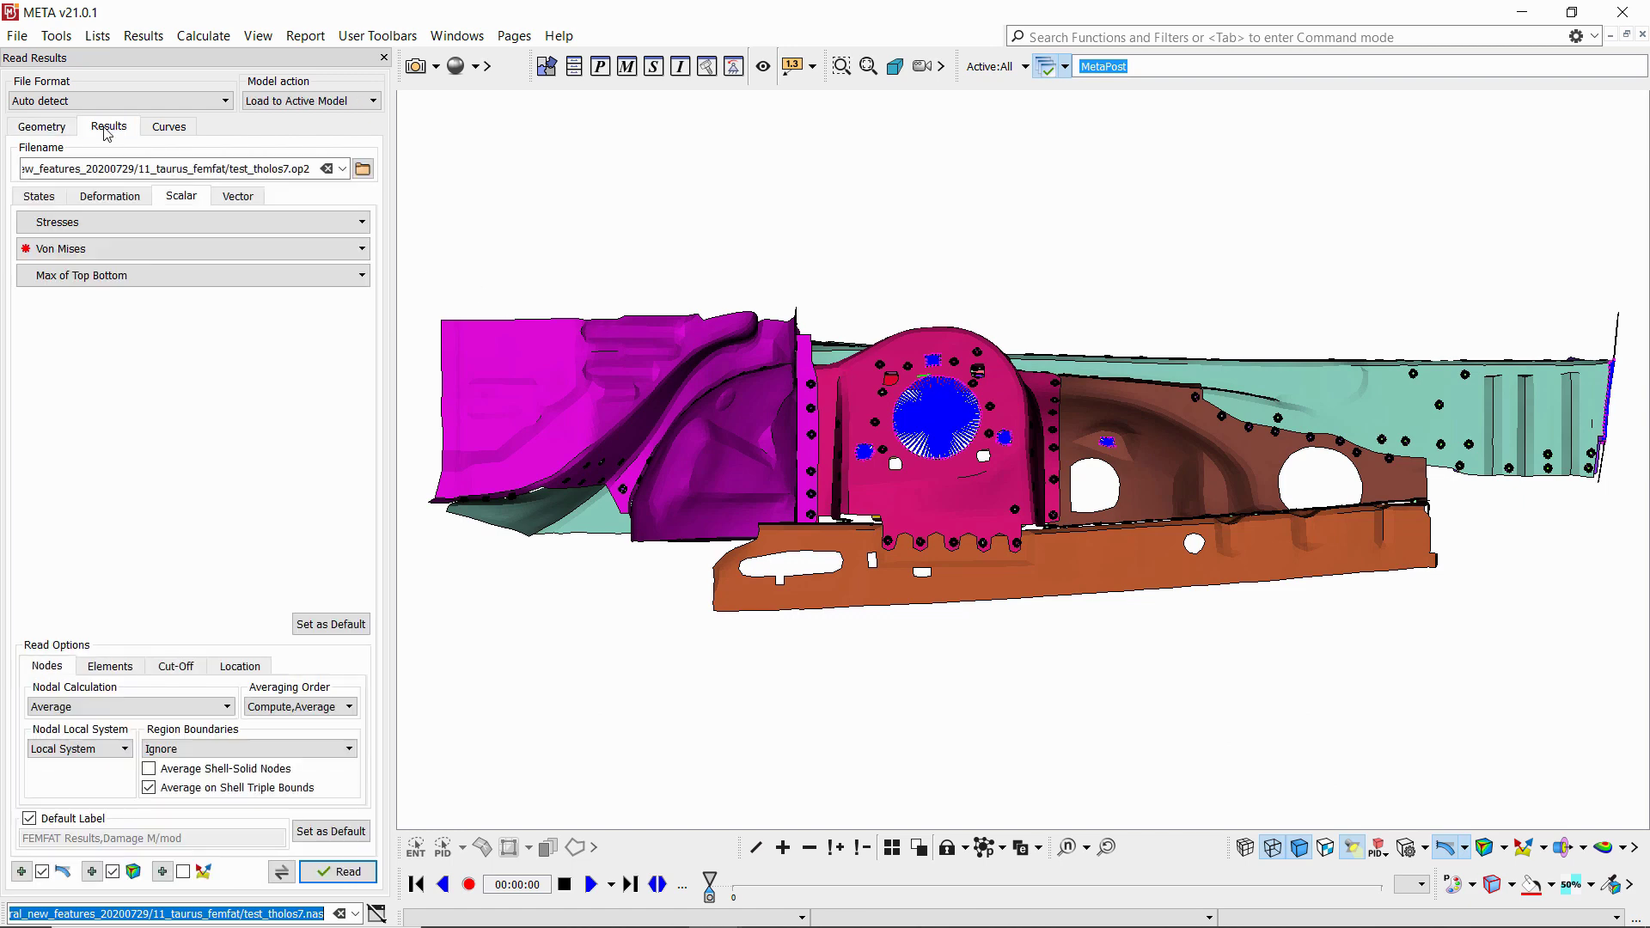
pyautogui.click(363, 169)
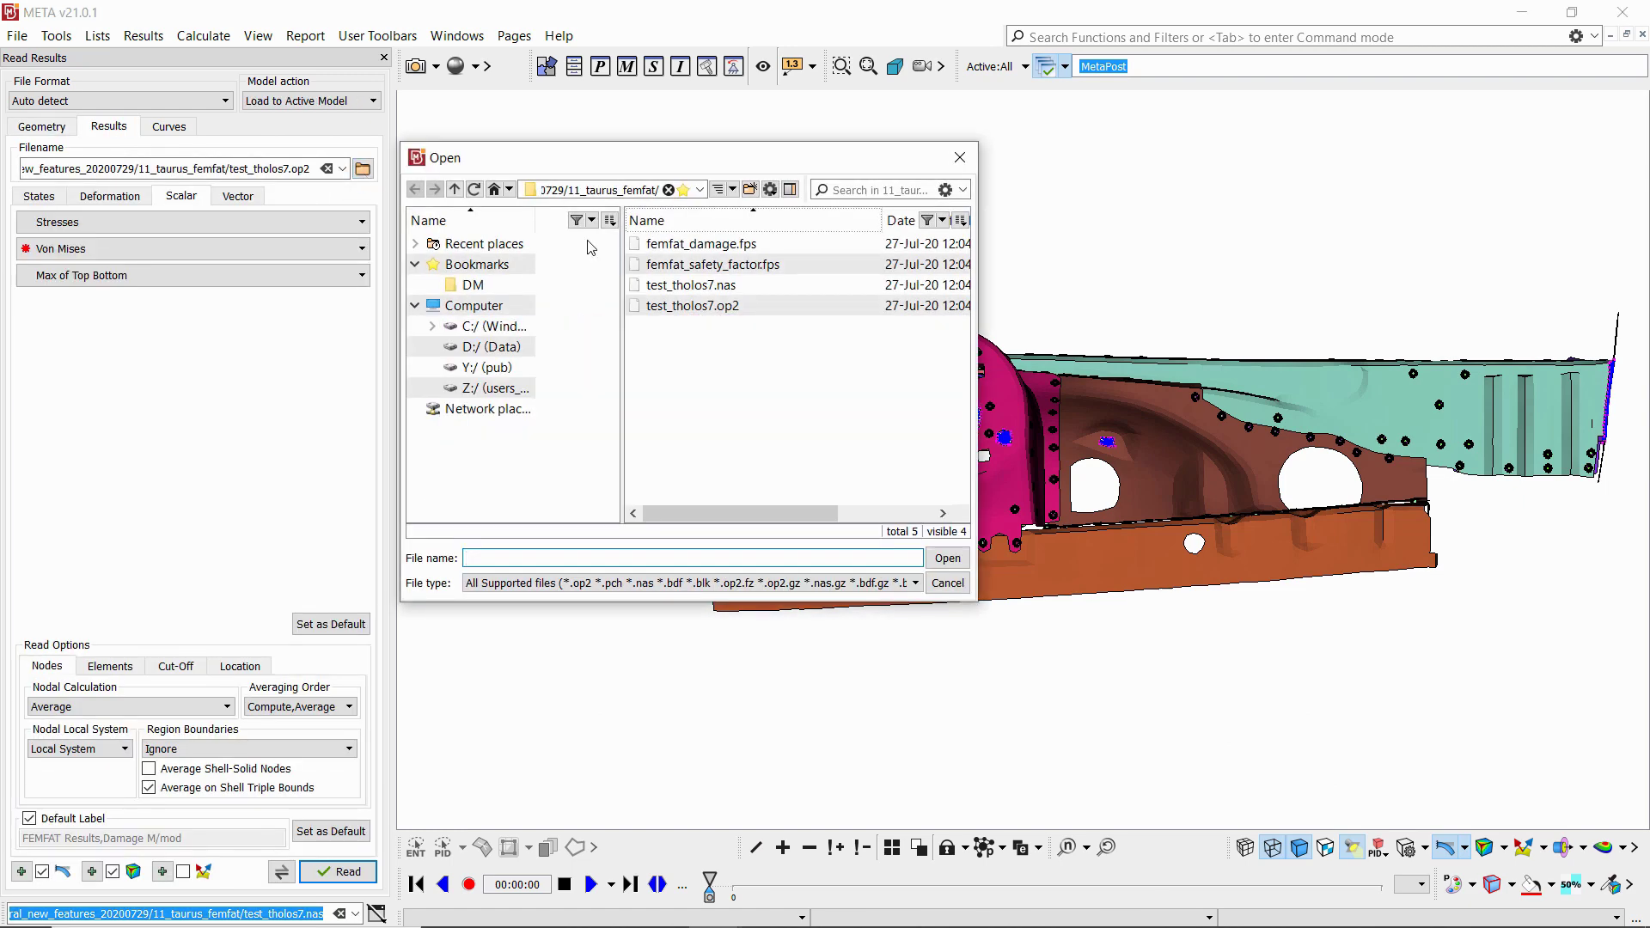
pyautogui.doubleClick(681, 249)
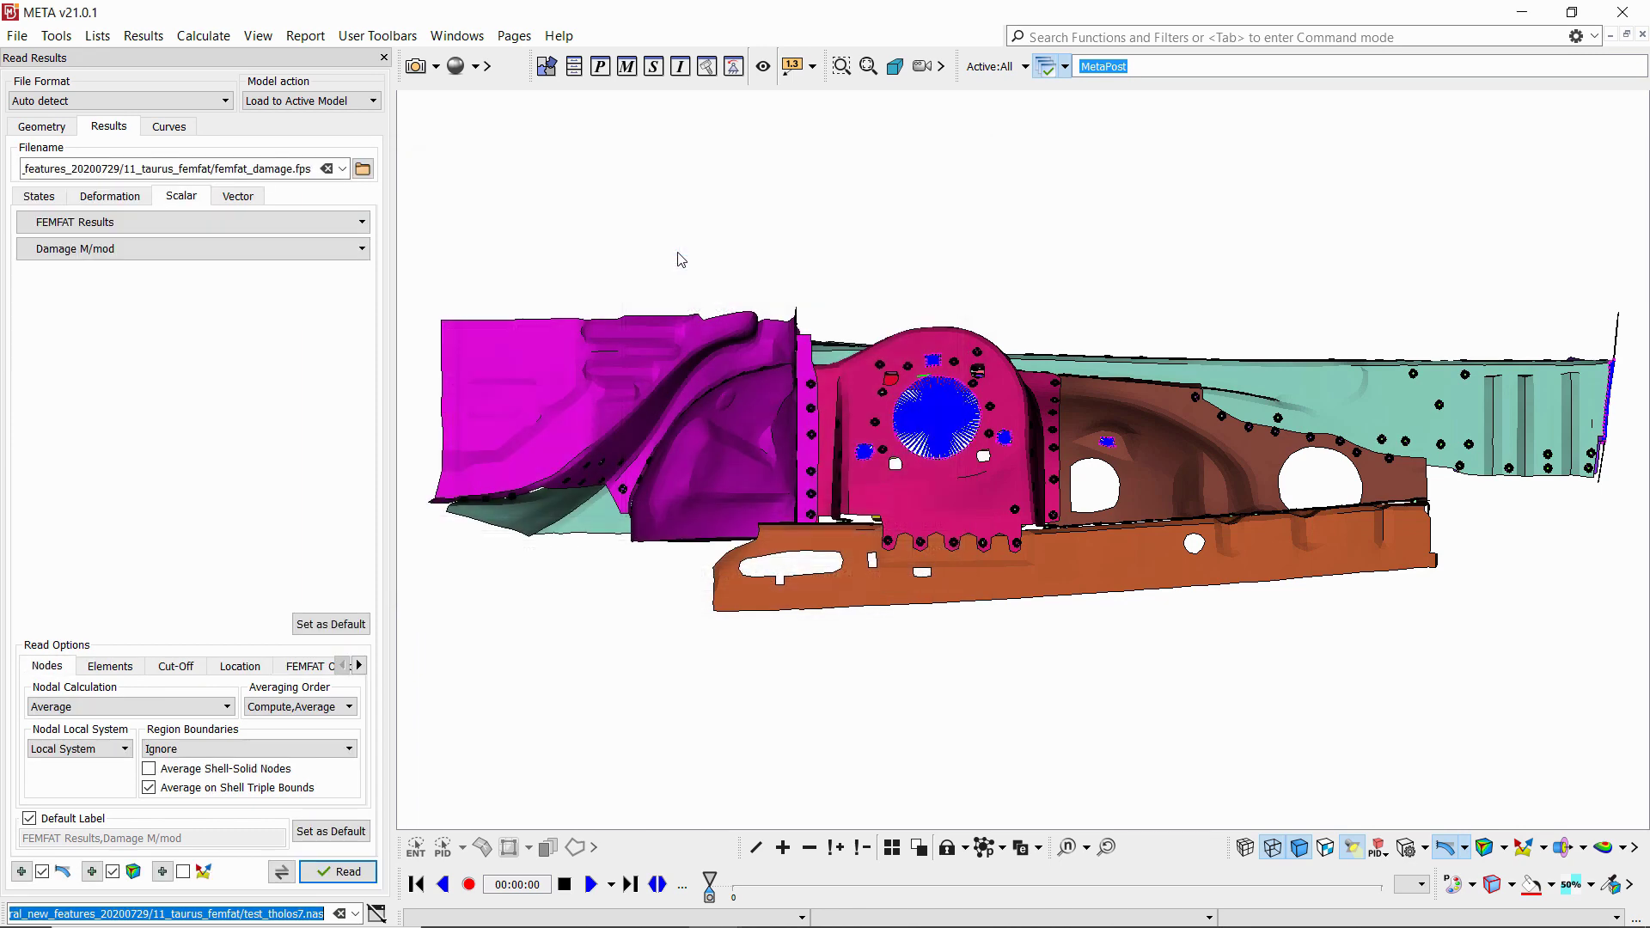
pyautogui.click(364, 224)
pyautogui.click(364, 225)
pyautogui.click(361, 248)
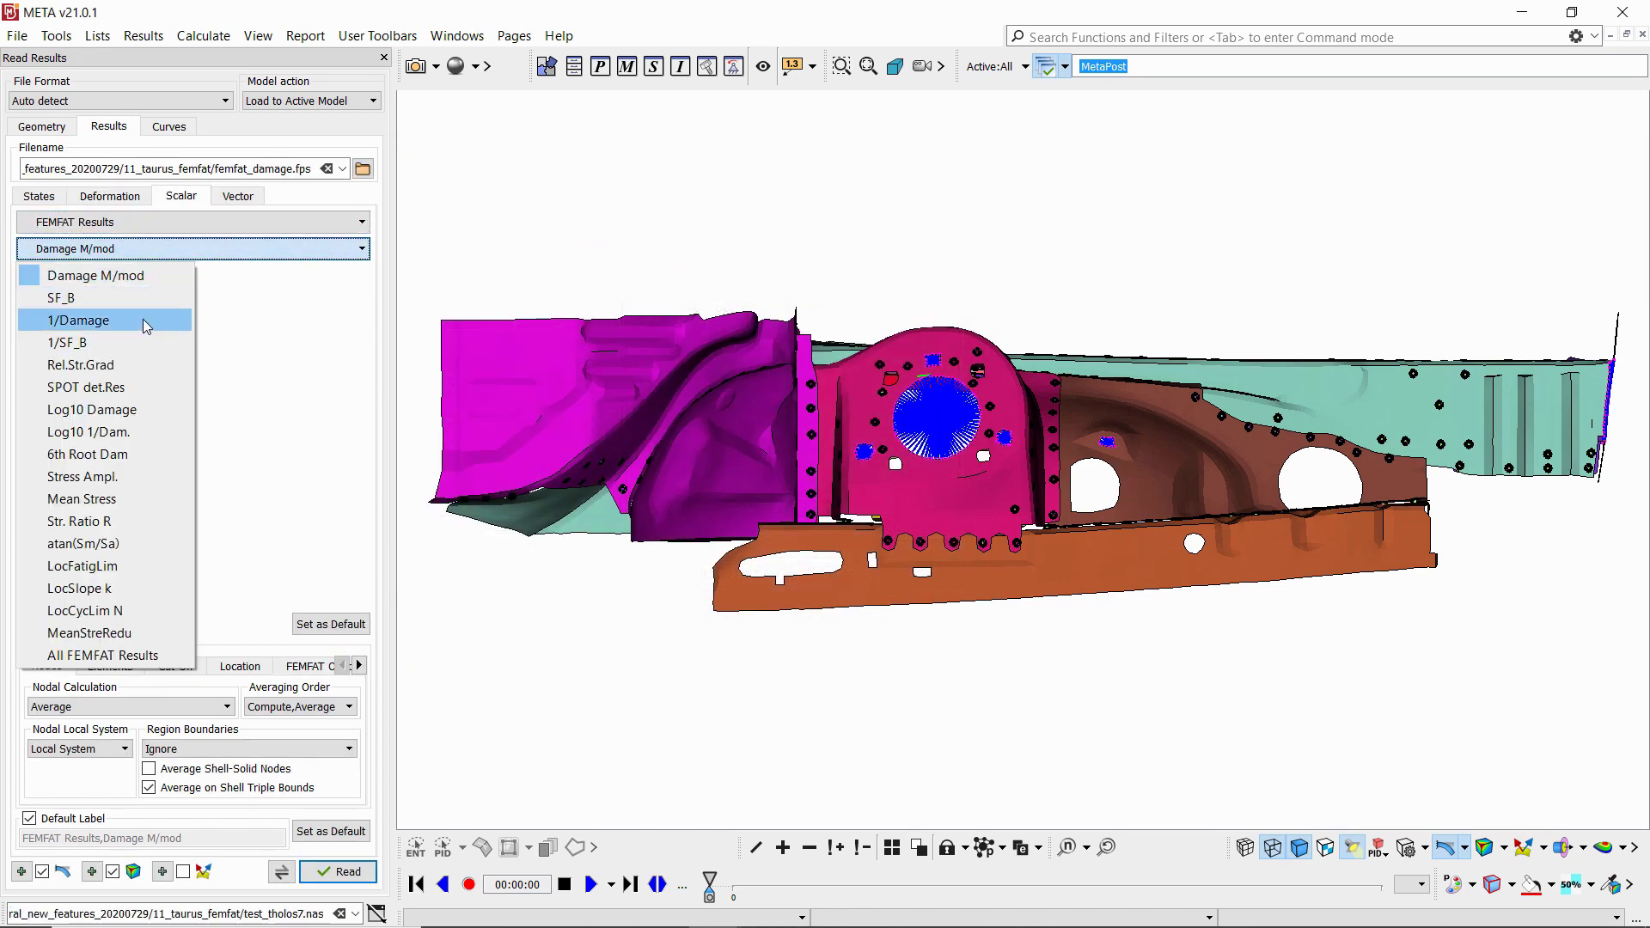
pyautogui.click(100, 277)
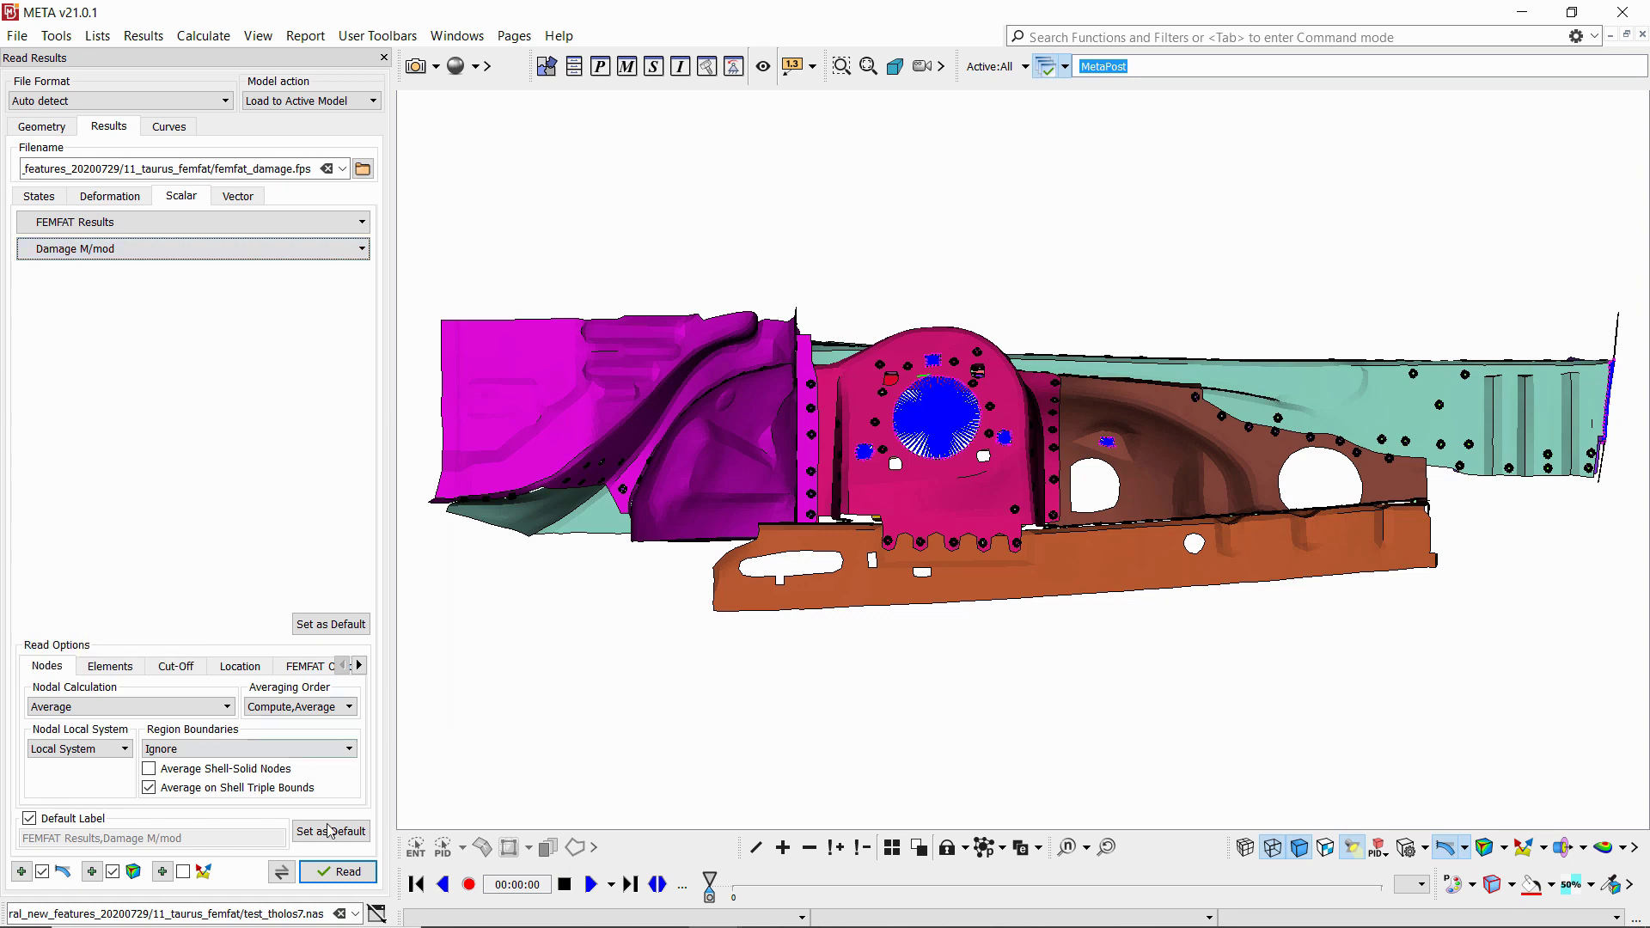
# Read Damage M/mod as a fringe on the model at state 1, then rotate and zoom.
pyautogui.click(339, 871)
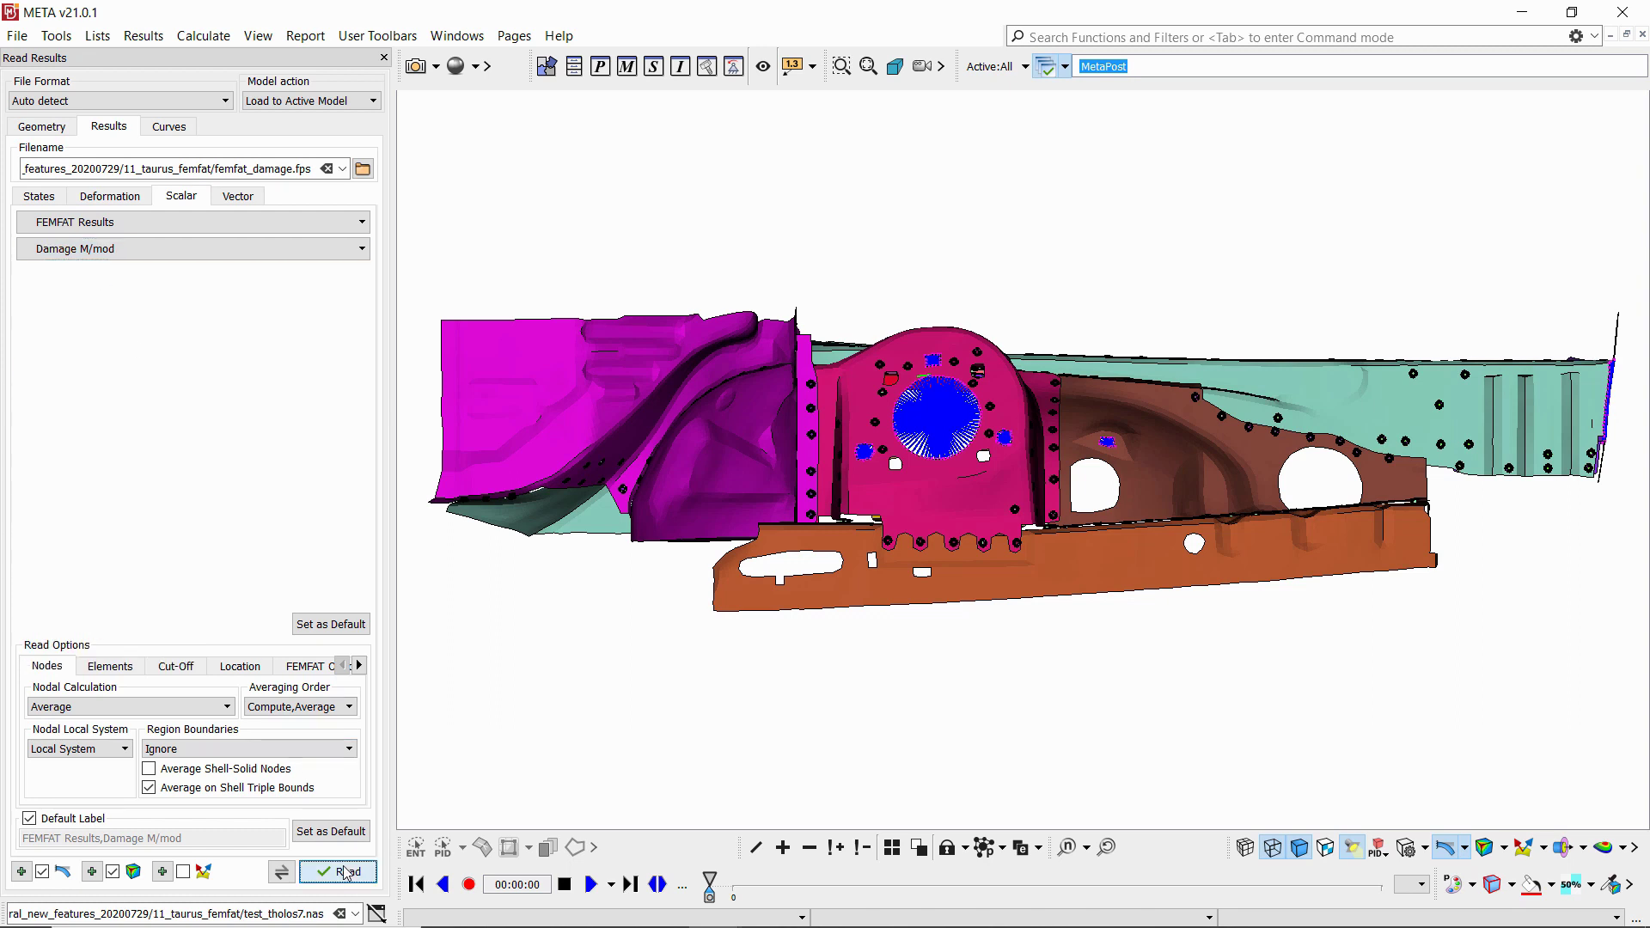
pyautogui.click(1485, 848)
pyautogui.click(730, 886)
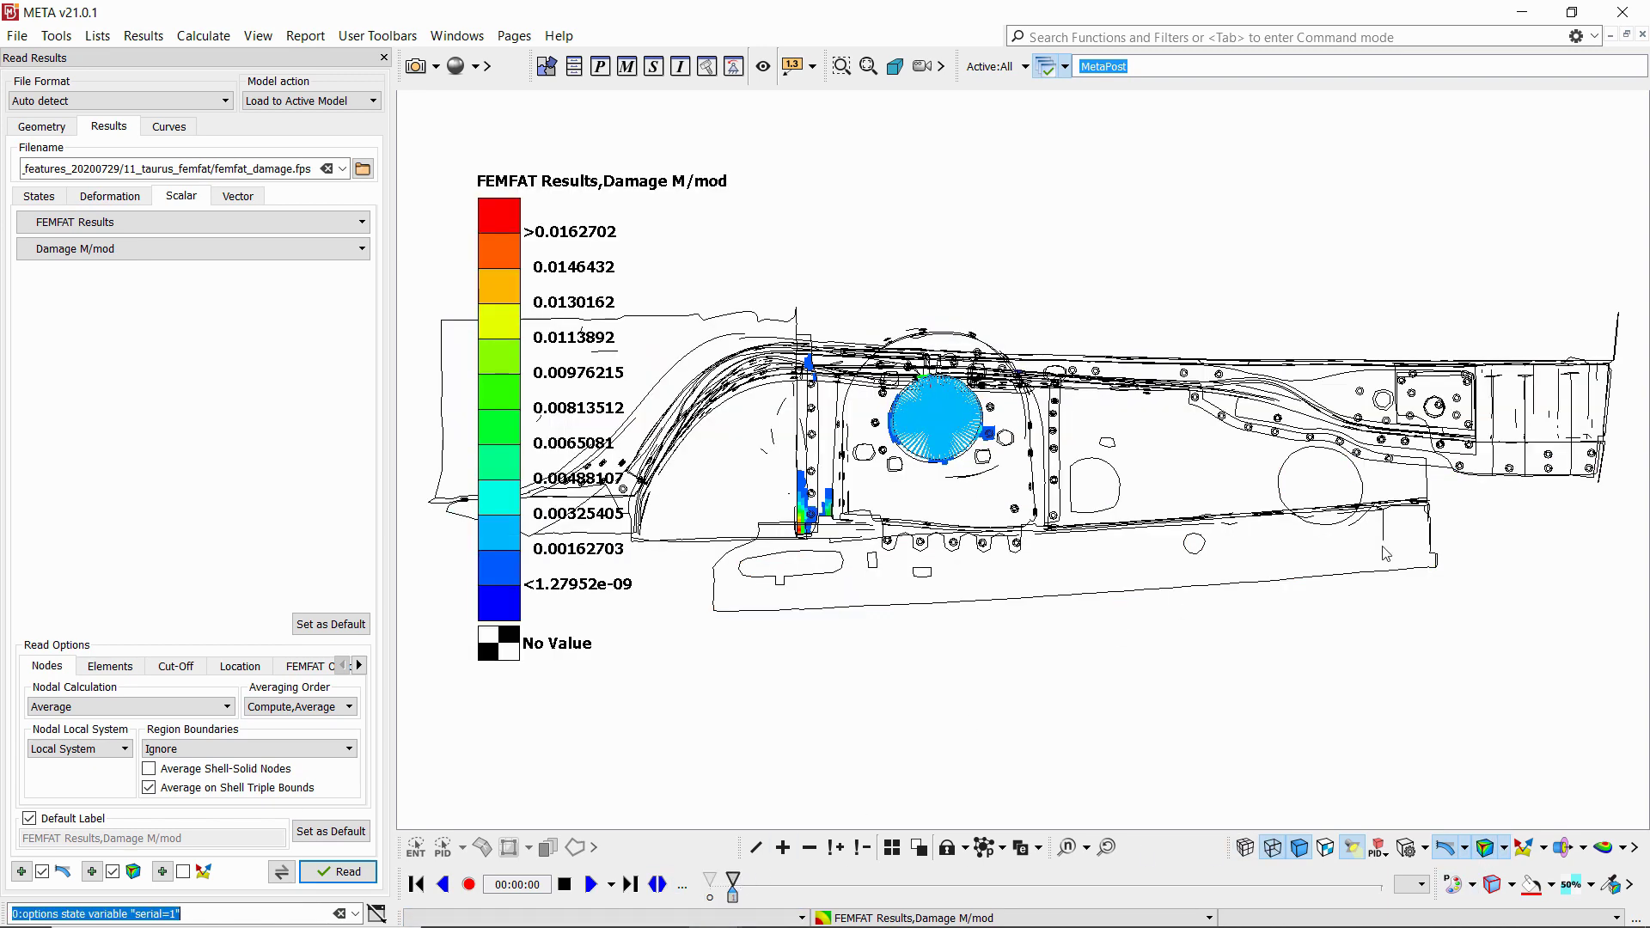
pyautogui.keyDown('ctrl'); pyautogui.moveTo(1305, 519); pyautogui.dragTo(1046, 407); pyautogui.keyUp('ctrl')
pyautogui.scroll(5, 1032, 429)
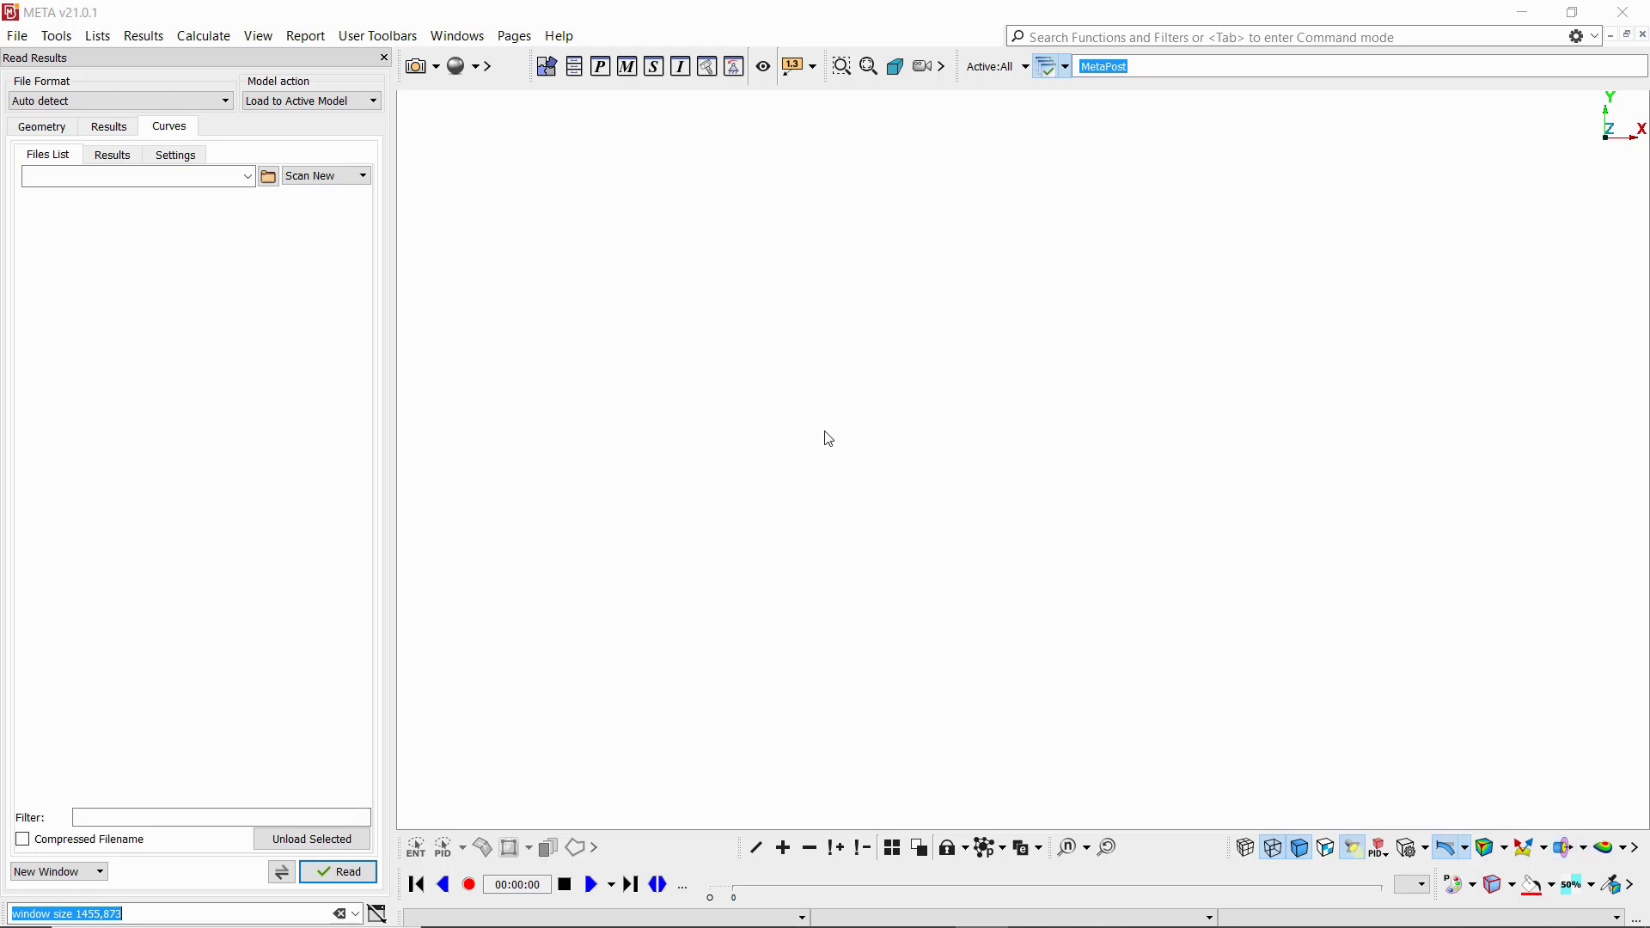
# Load all the Impetus output files as curves plotted against Time.
pyautogui.click(269, 176)
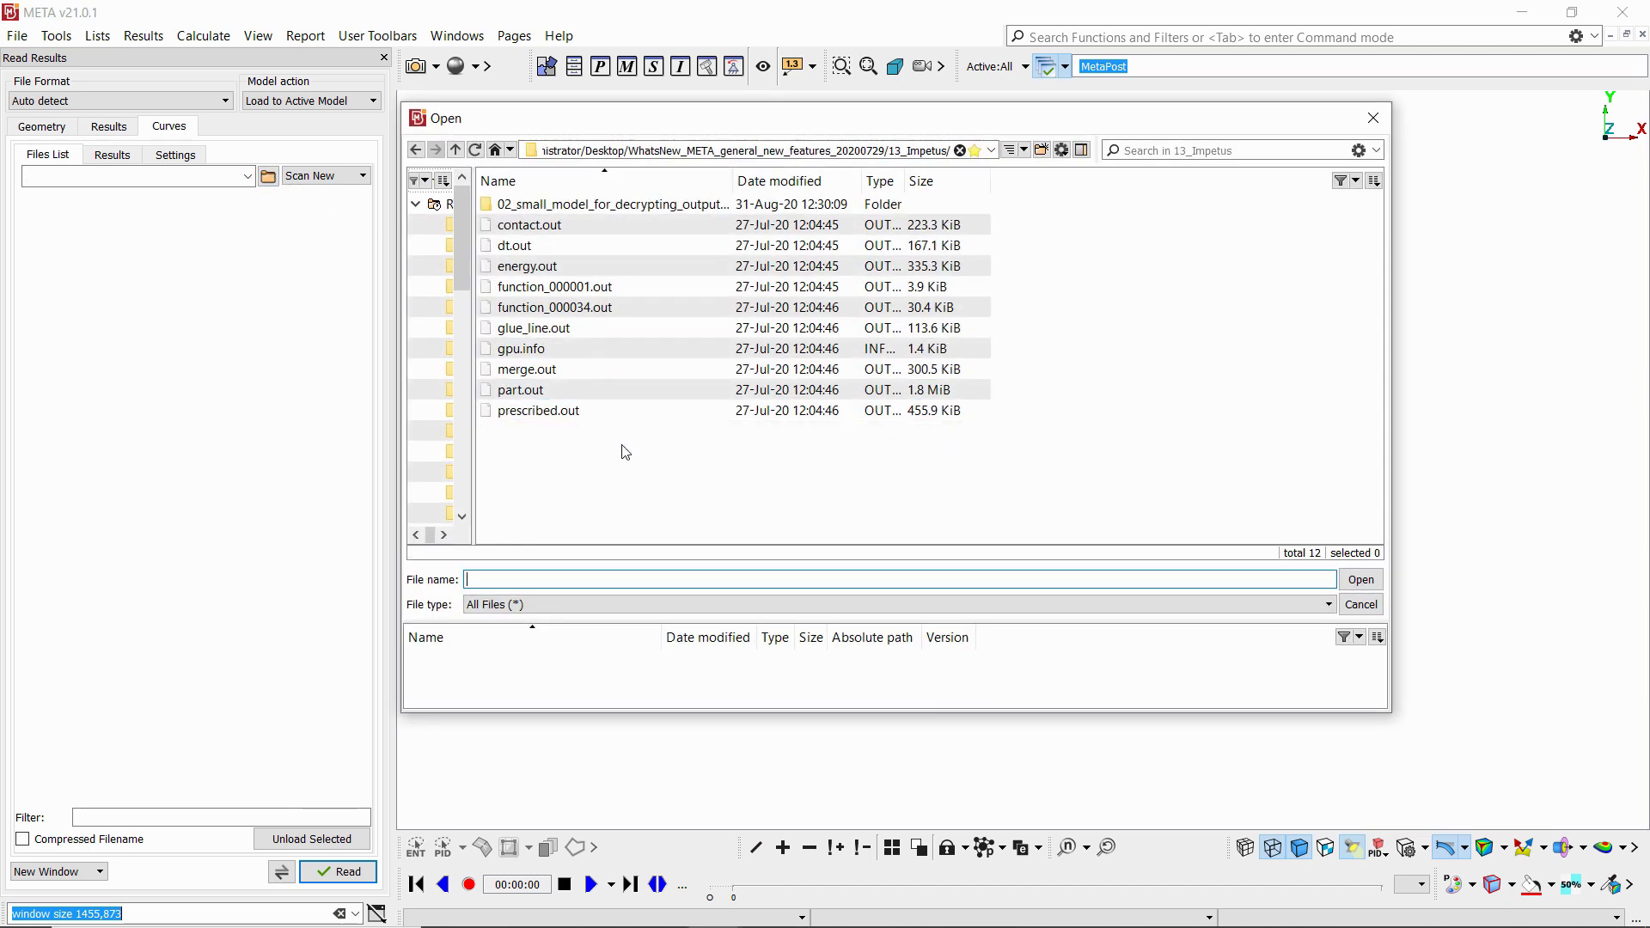
pyautogui.moveTo(622, 460); pyautogui.dragTo(574, 226)
pyautogui.click(1360, 580)
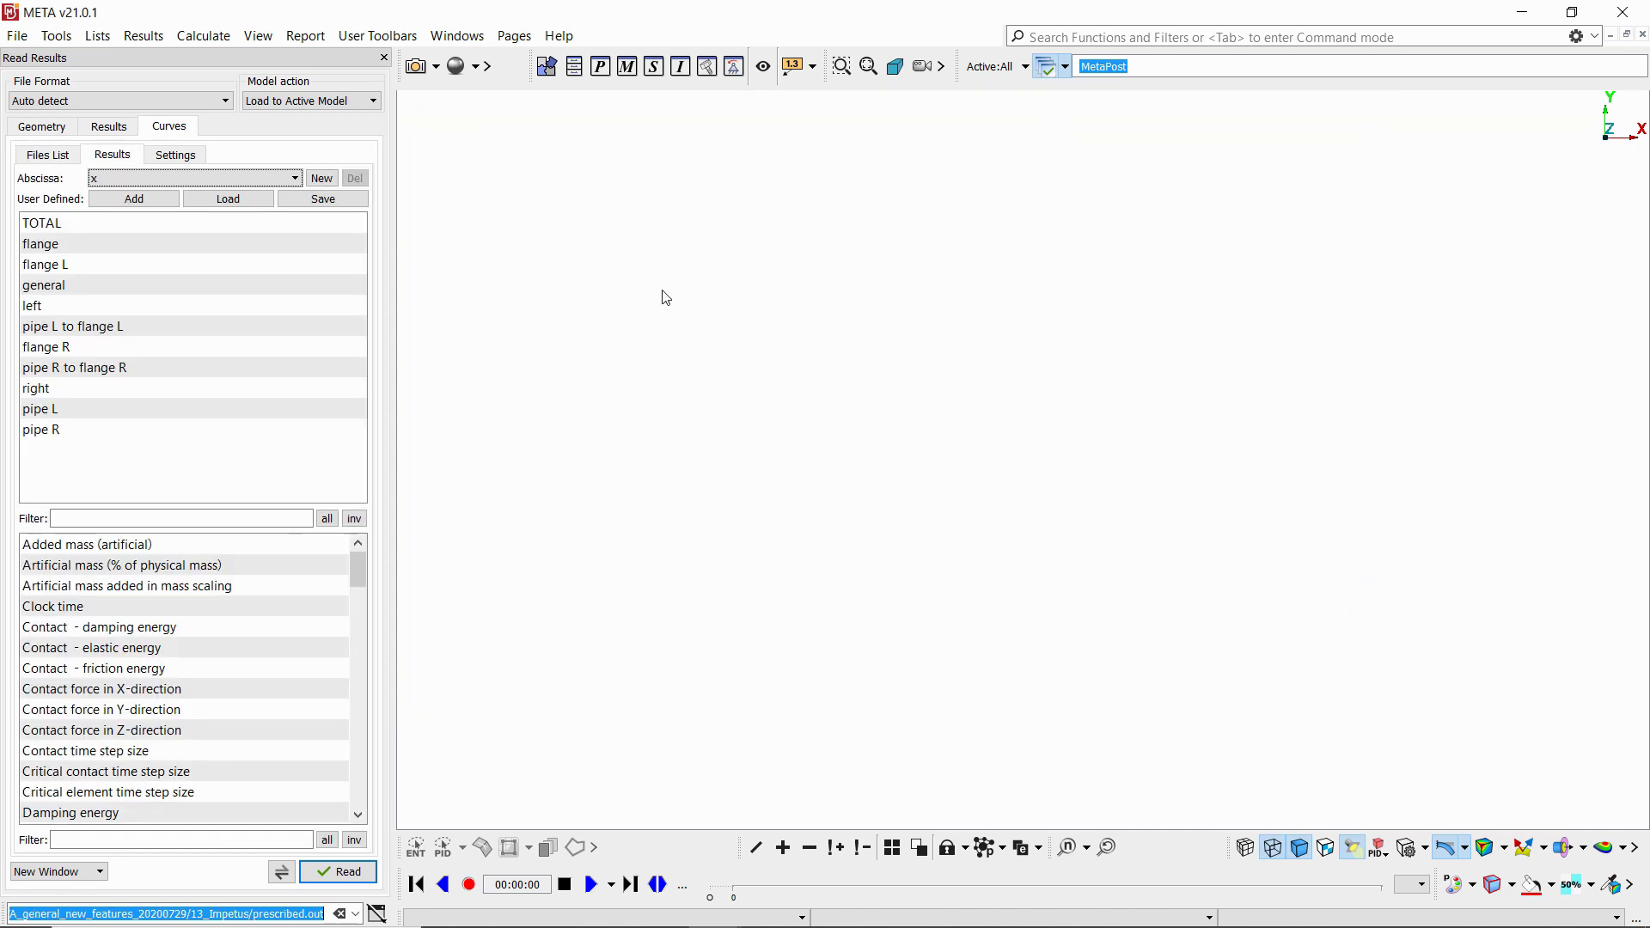
pyautogui.click(250, 179)
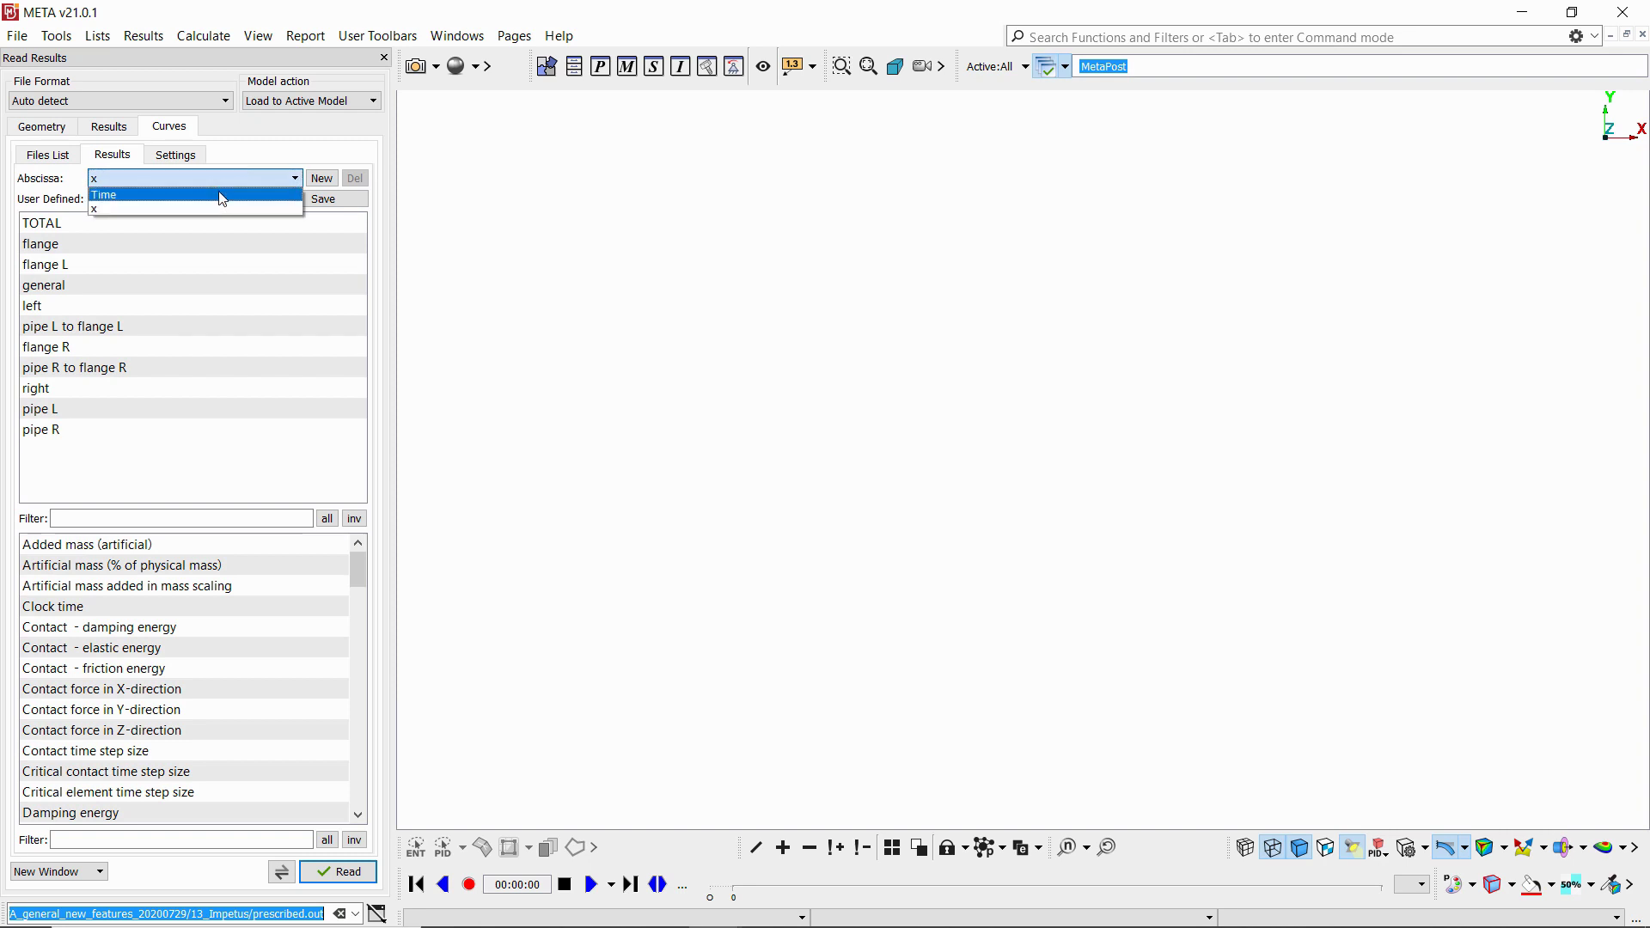
pyautogui.click(224, 195)
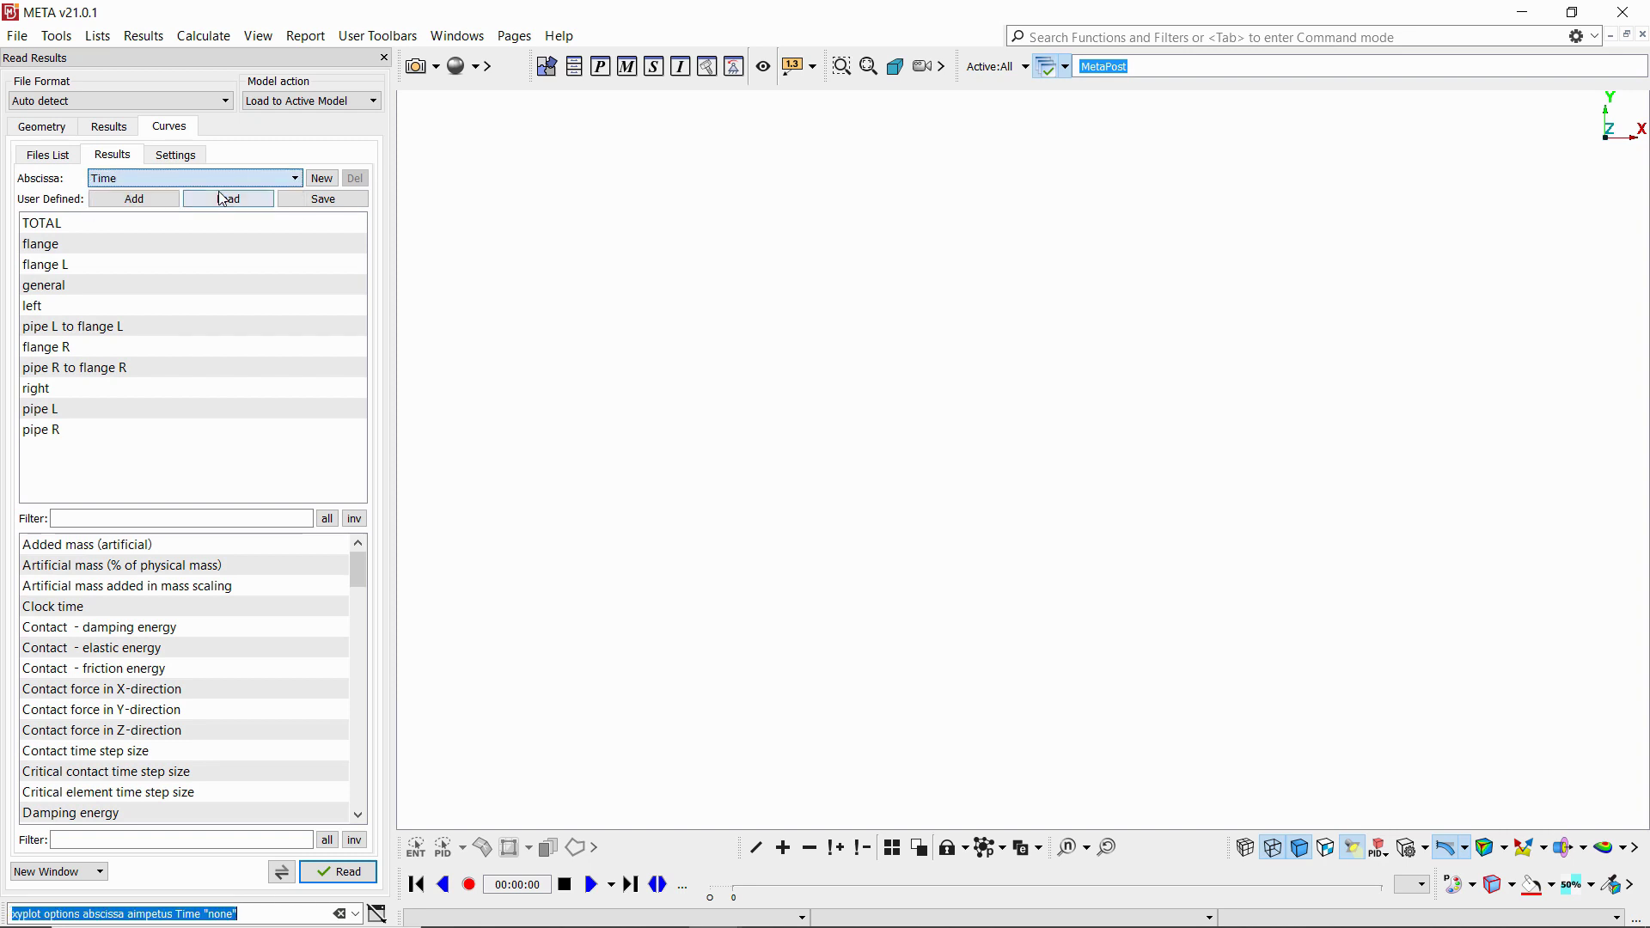
# Select the general group's contact damping and elastic energy results.
pyautogui.click(60, 292)
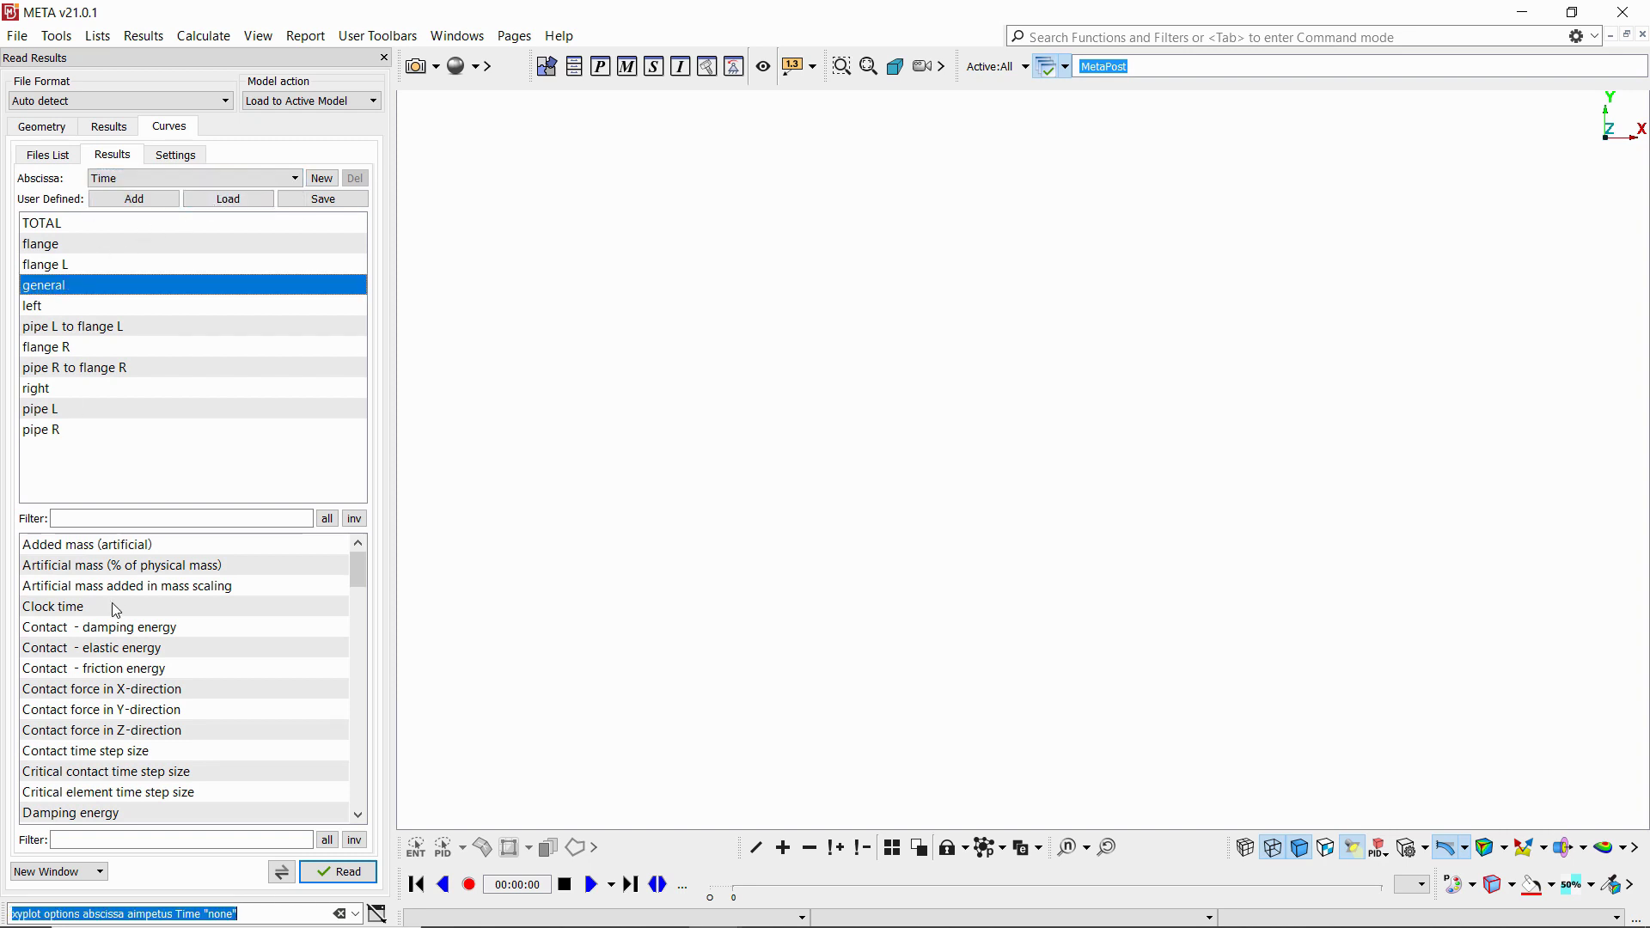
pyautogui.moveTo(114, 628); pyautogui.dragTo(123, 744)
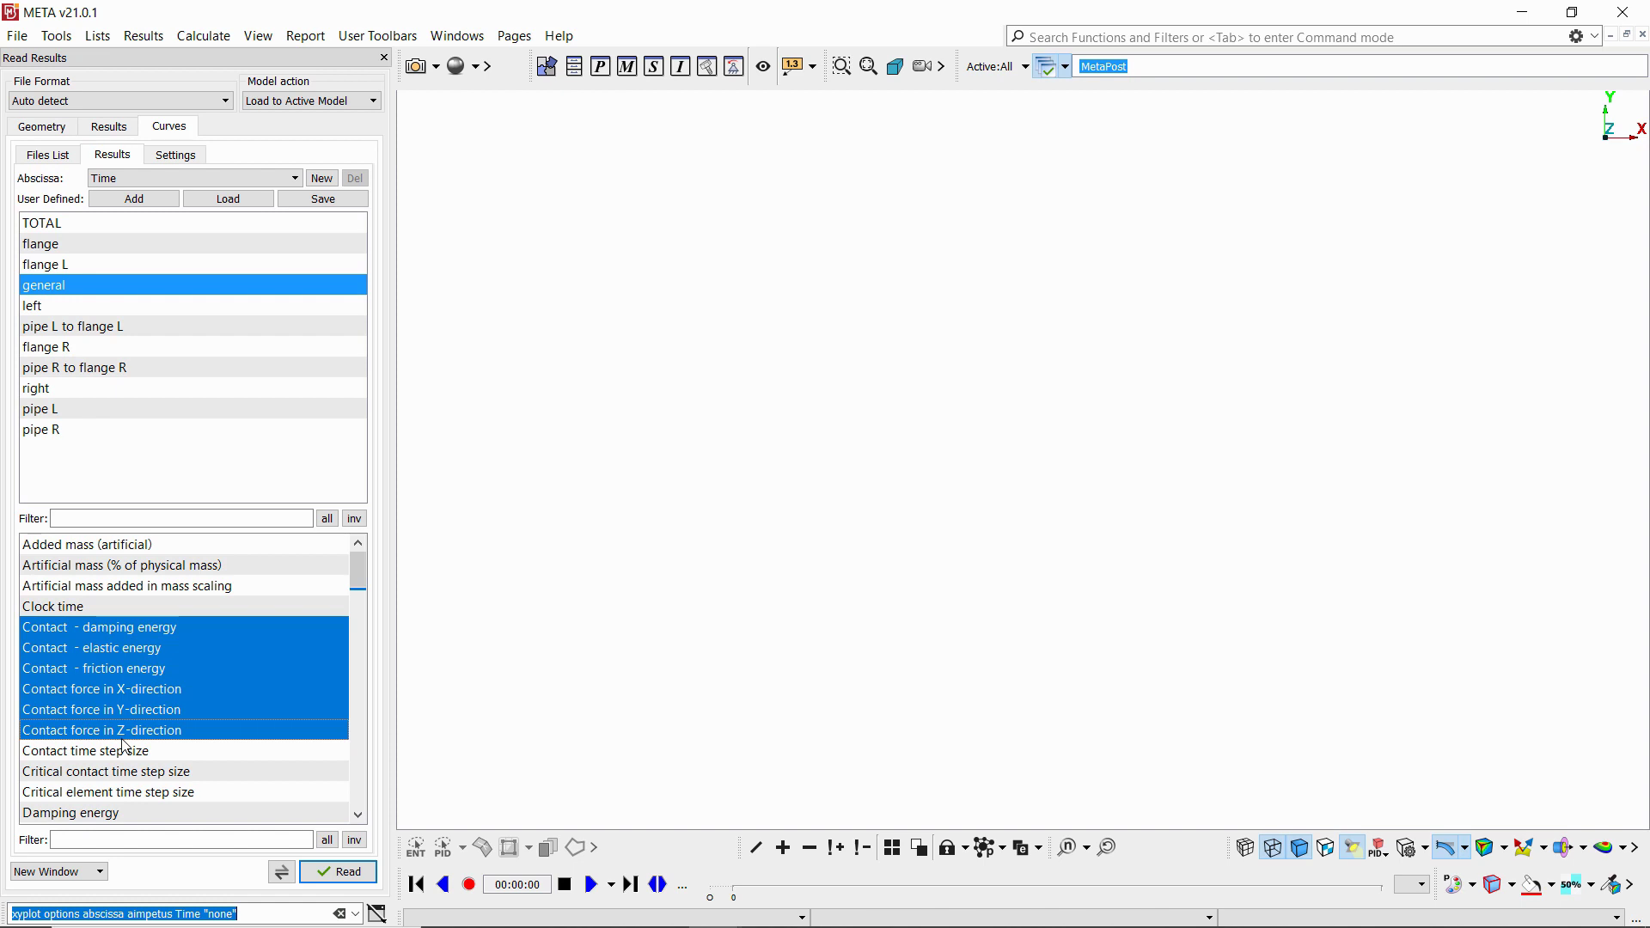
pyautogui.click(160, 157)
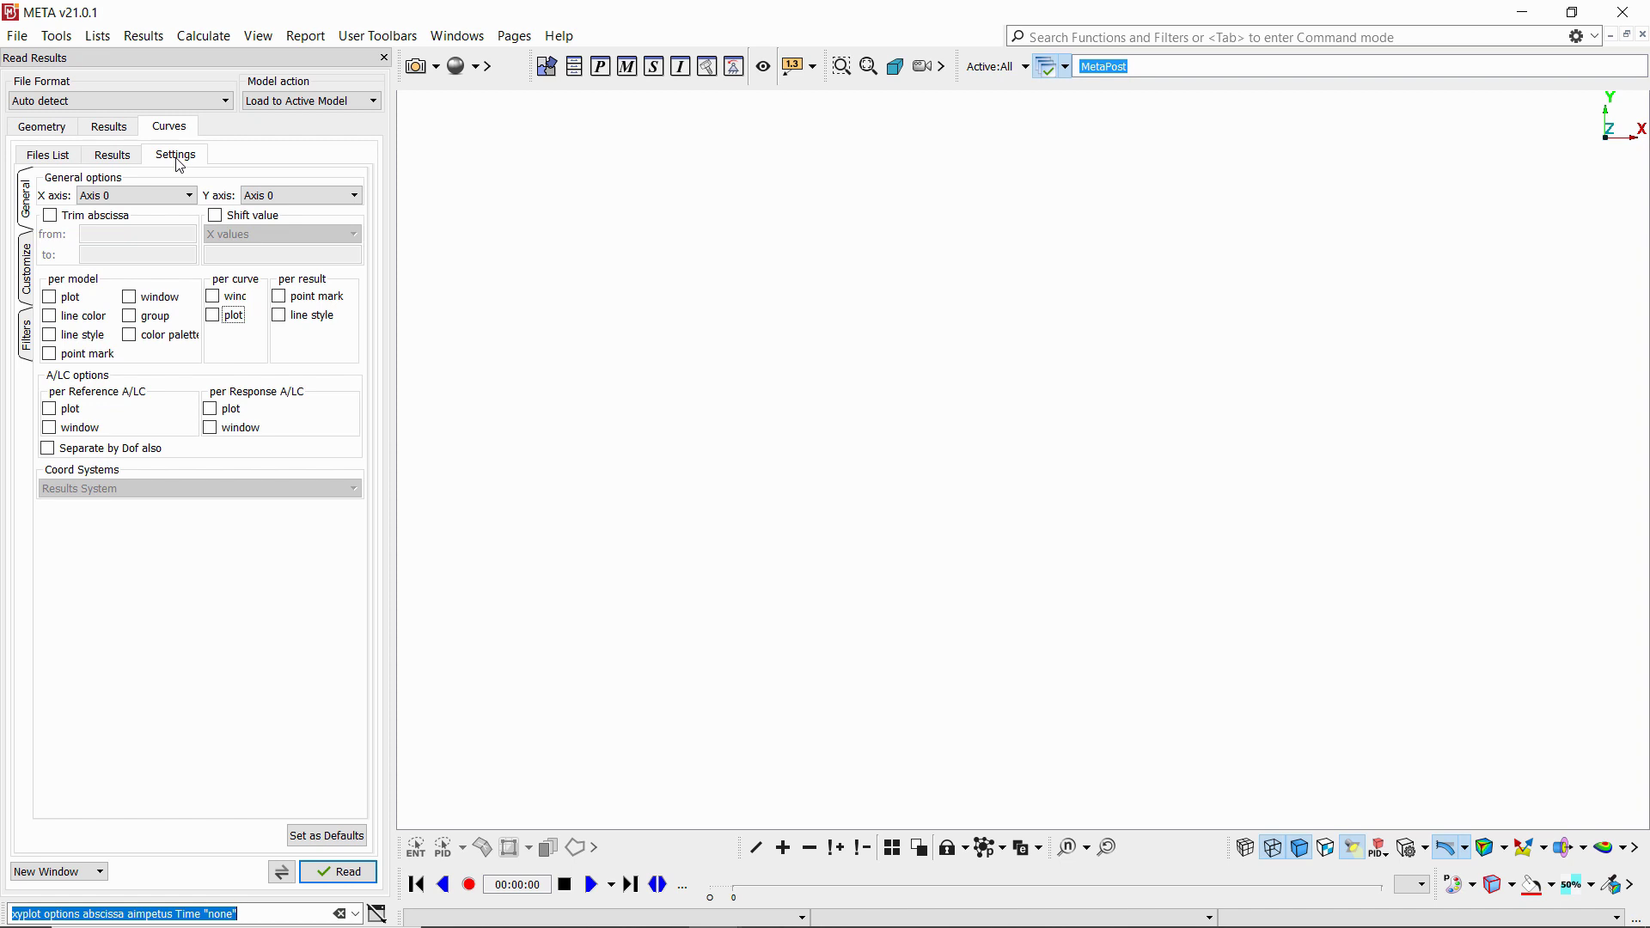
# Give each curve its own plot headed by its Base curve name, and read the curves.
pyautogui.click(221, 325)
pyautogui.click(27, 258)
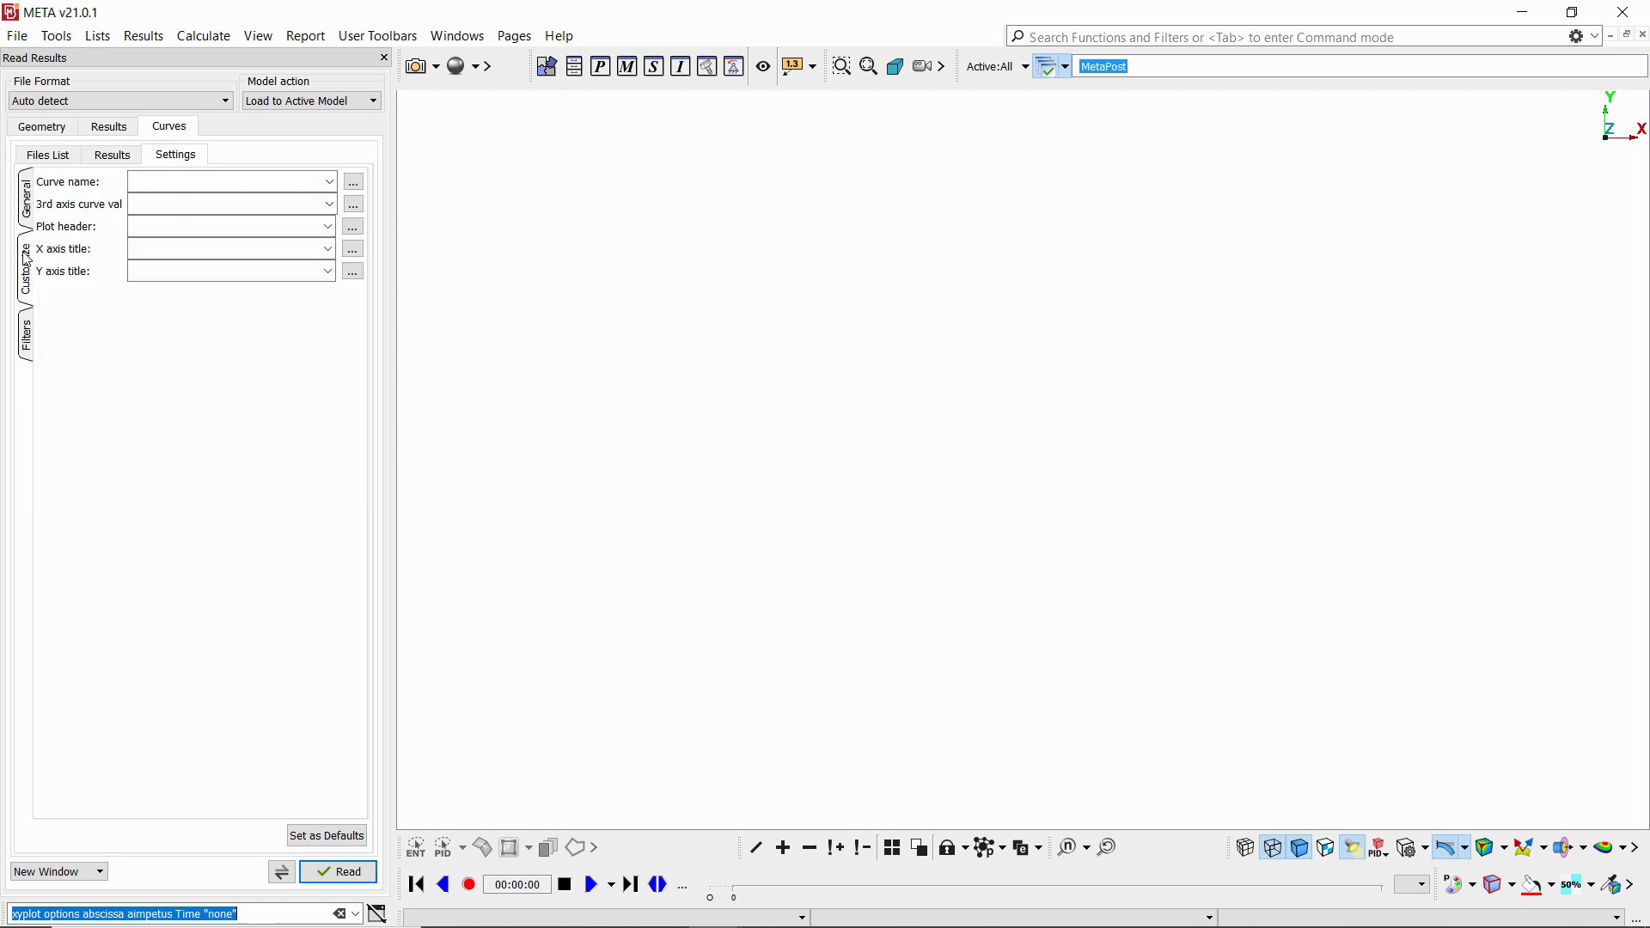
pyautogui.click(353, 227)
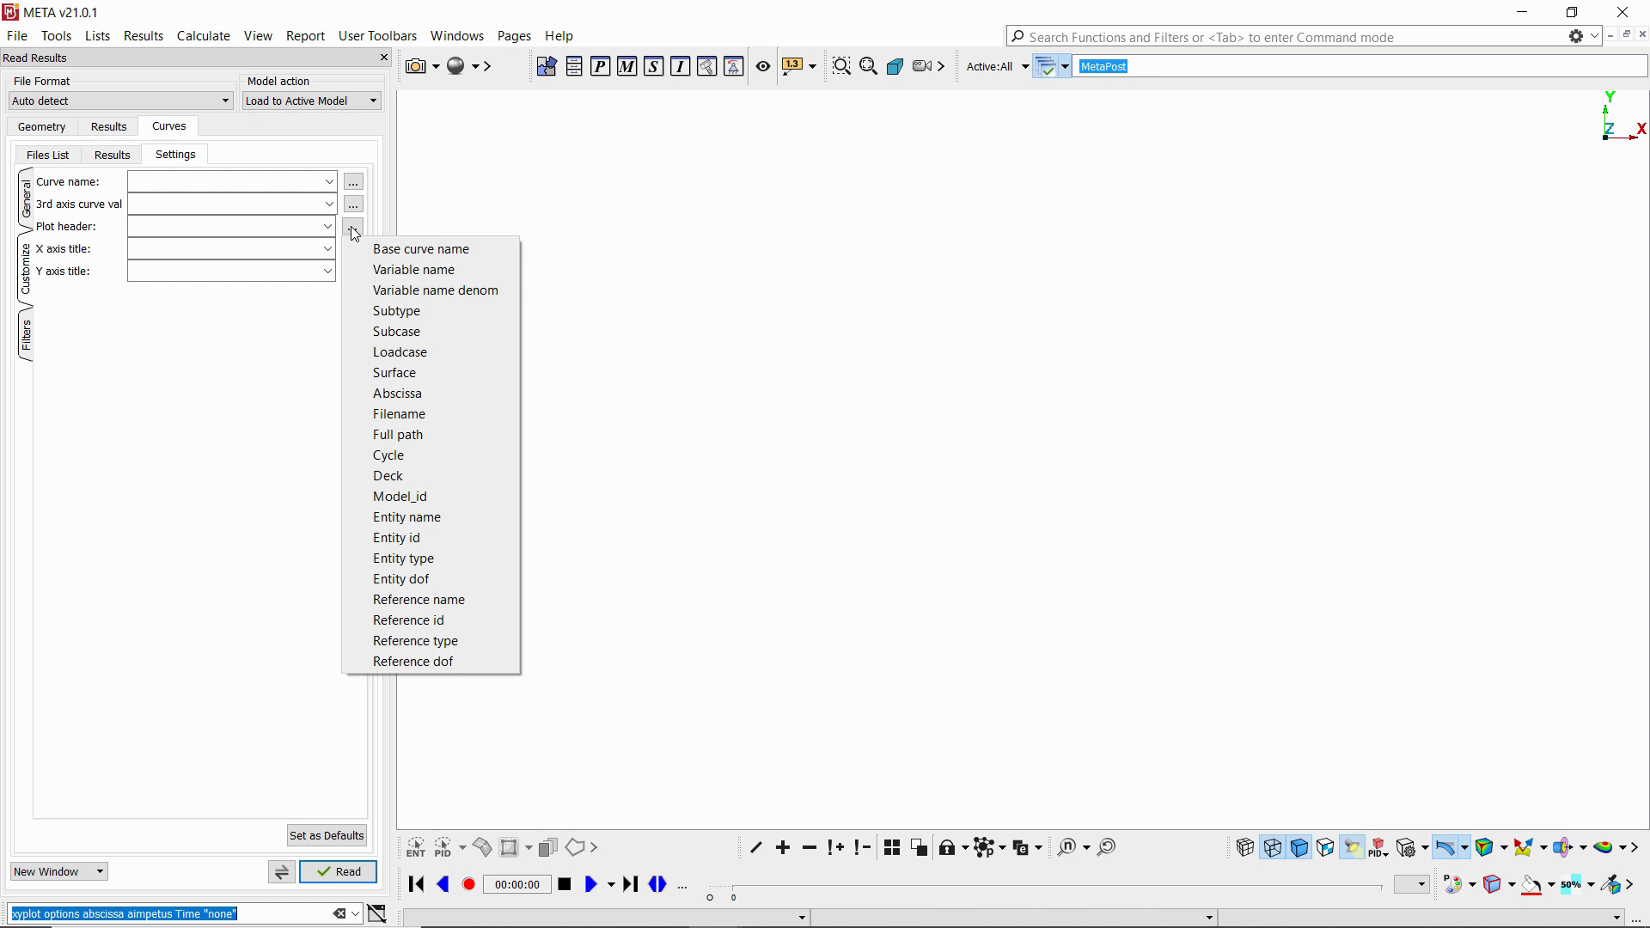
pyautogui.click(370, 251)
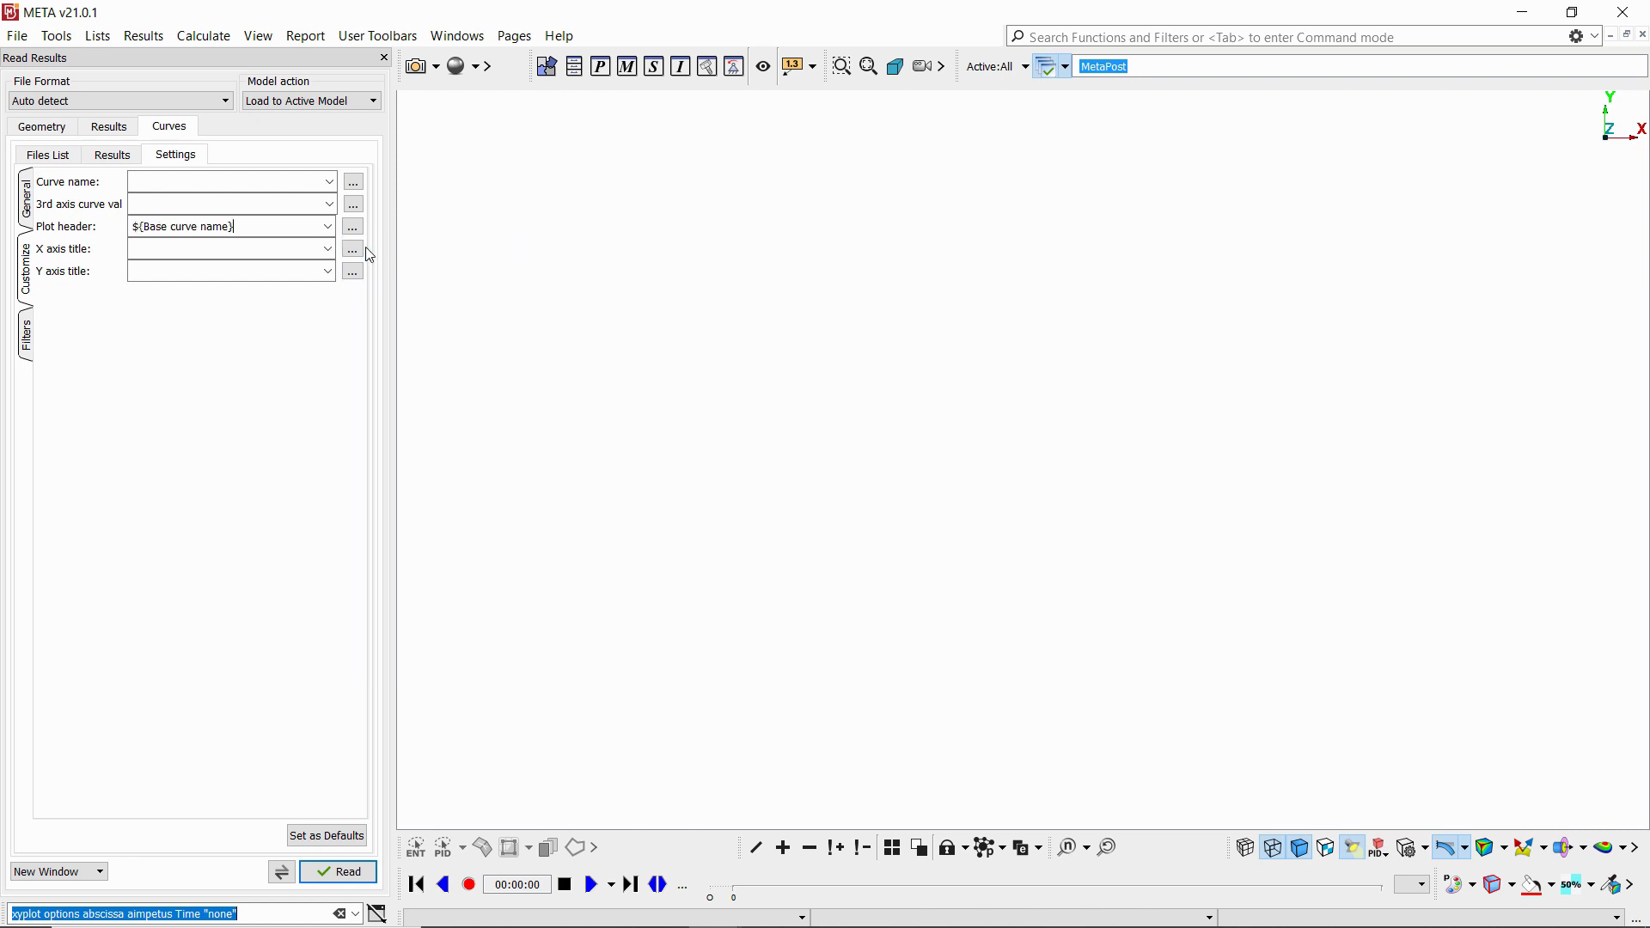
pyautogui.click(367, 874)
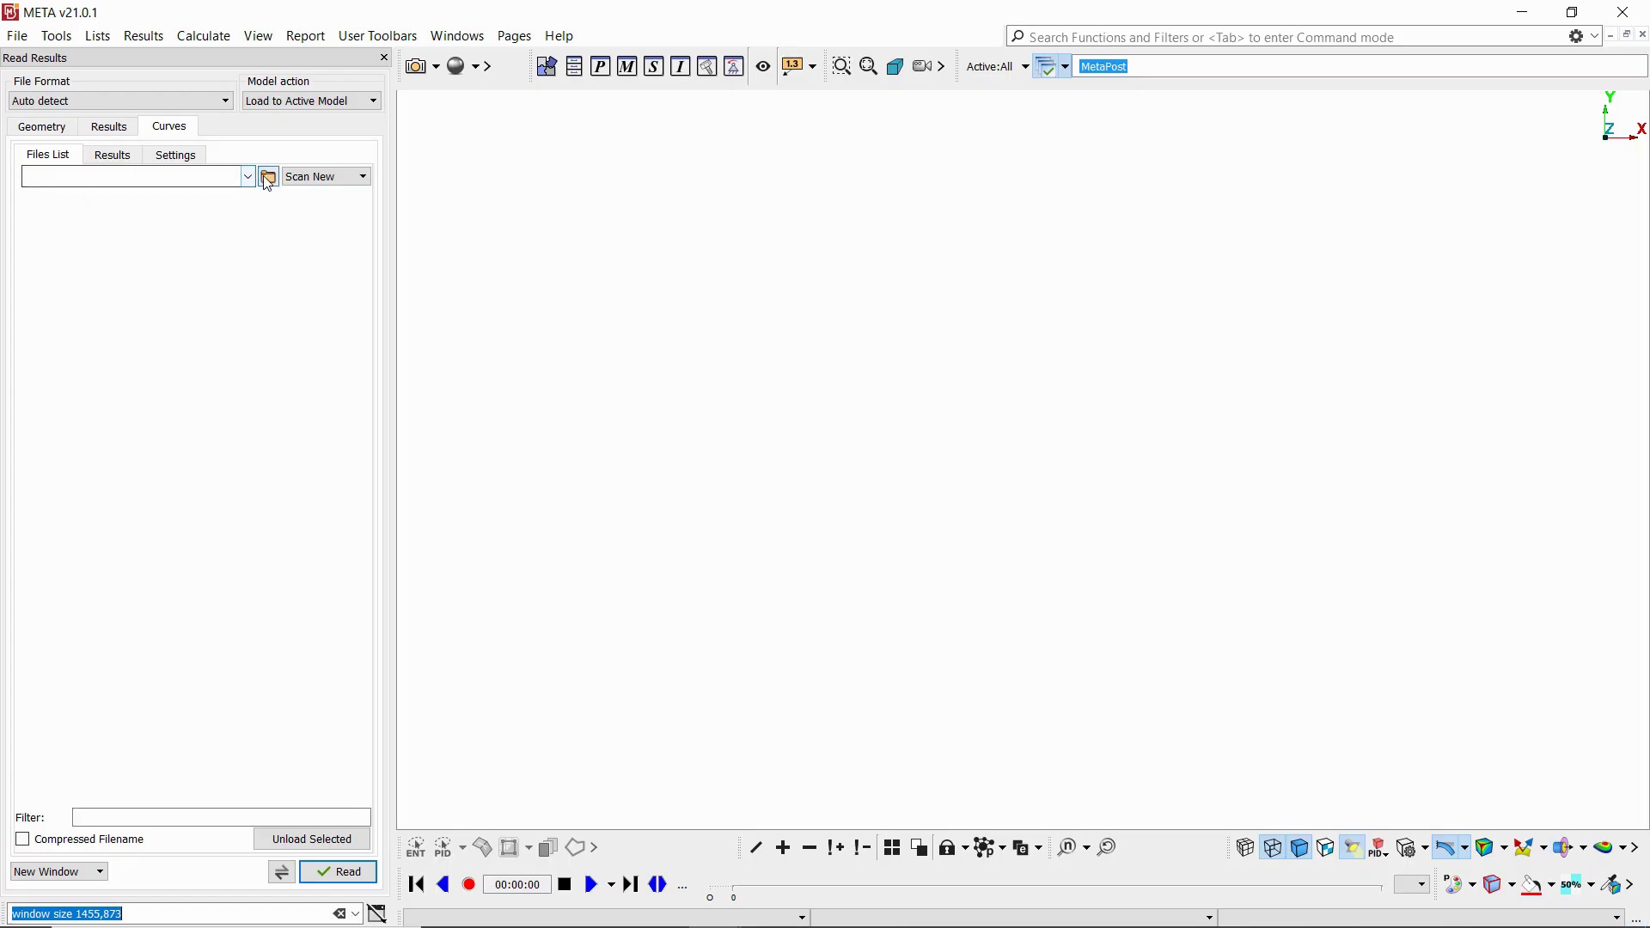
# Open the Adams file single_lane_change_sin.res and show only Request results.
pyautogui.click(268, 178)
pyautogui.click(533, 206)
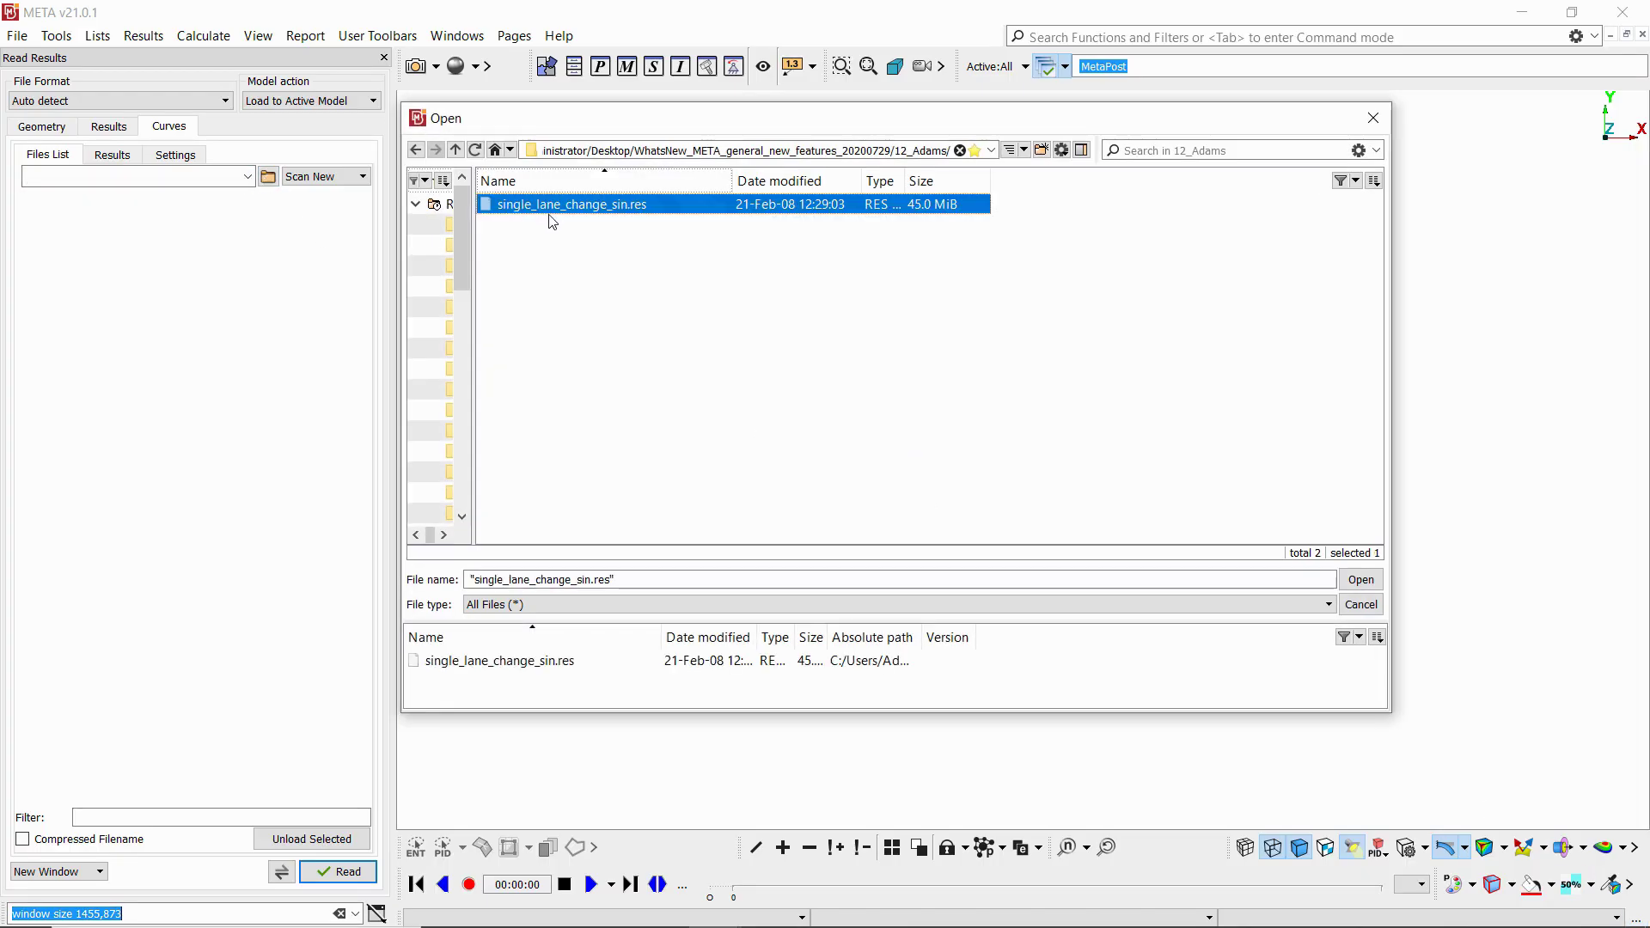
pyautogui.click(1356, 583)
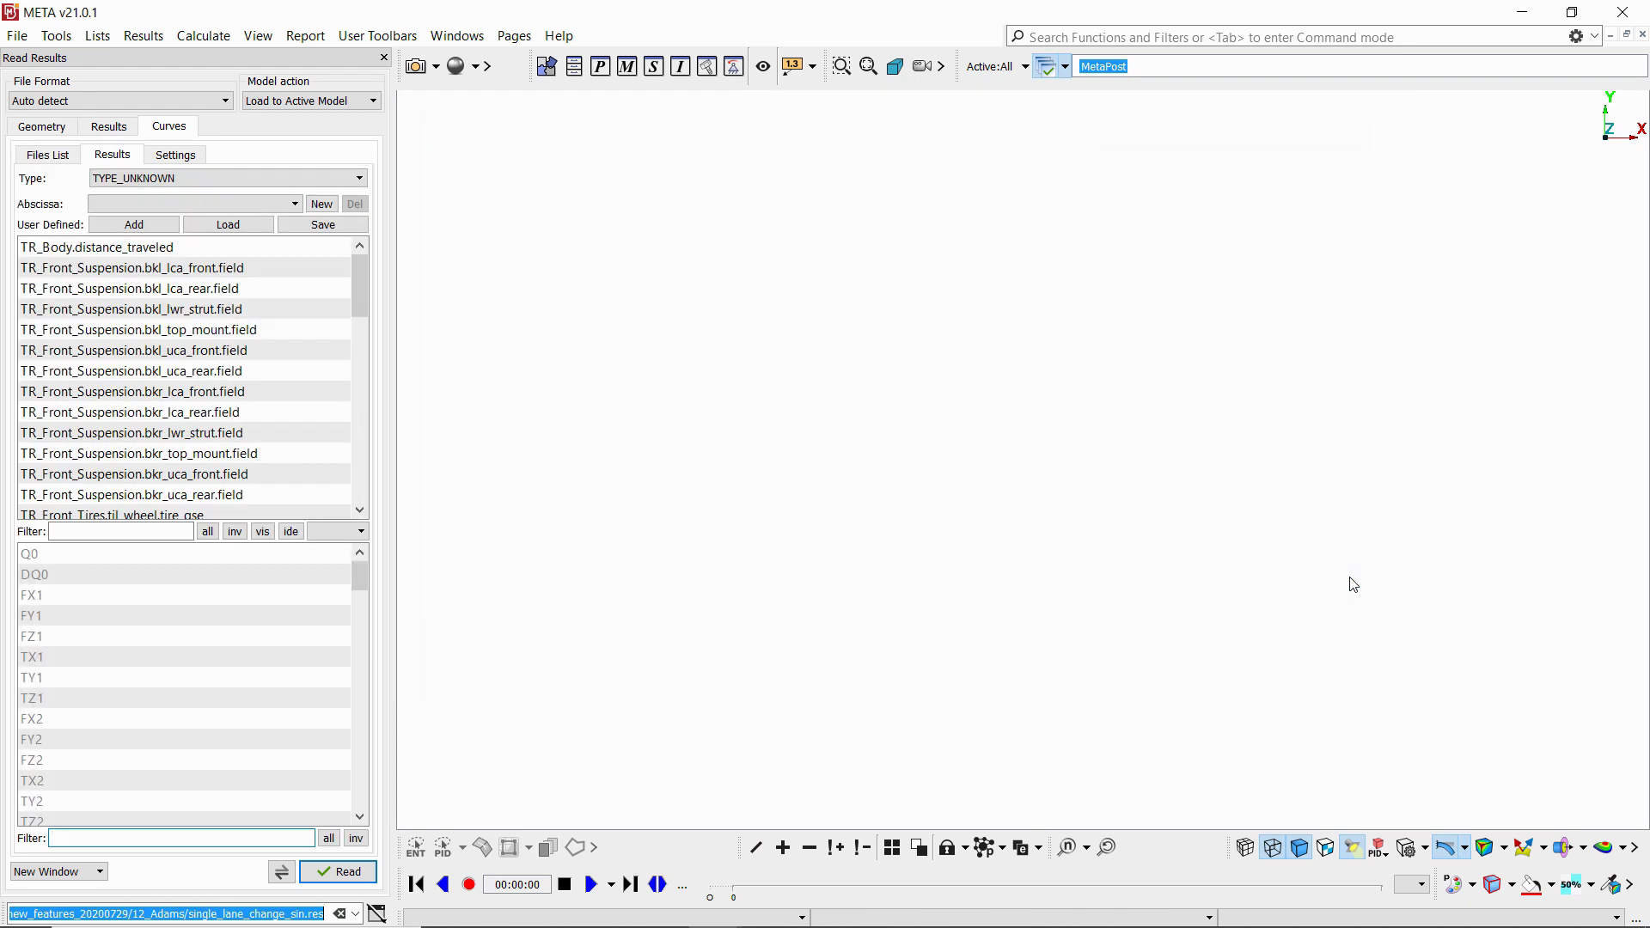
pyautogui.click(292, 182)
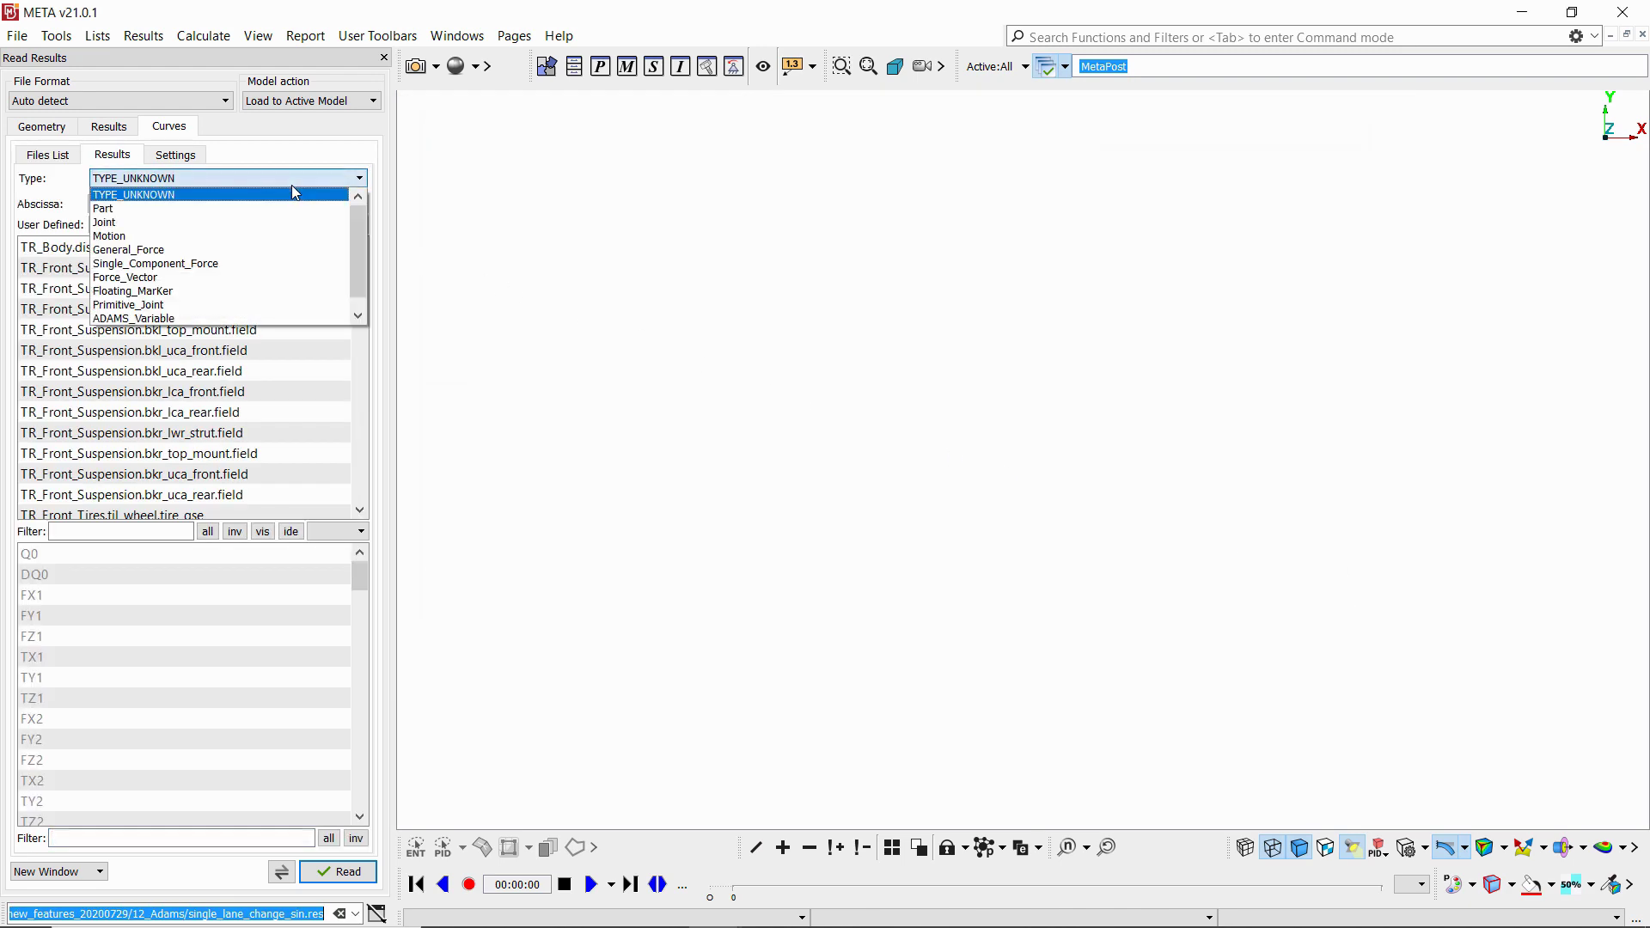
pyautogui.scroll(-1, 289, 220)
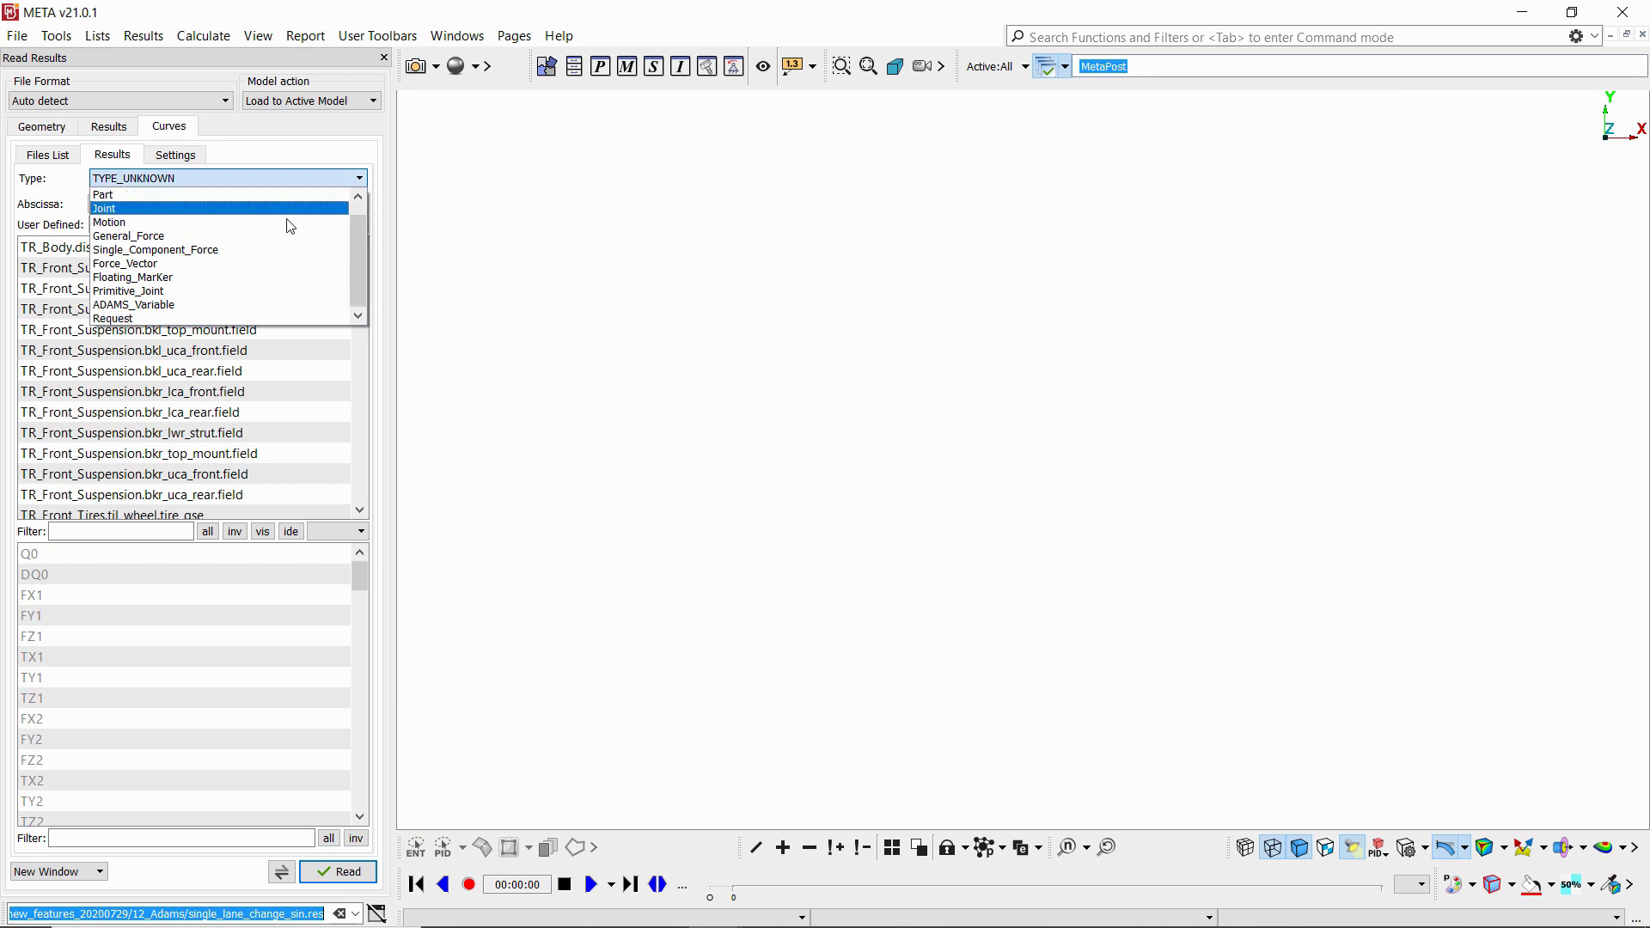
pyautogui.click(212, 318)
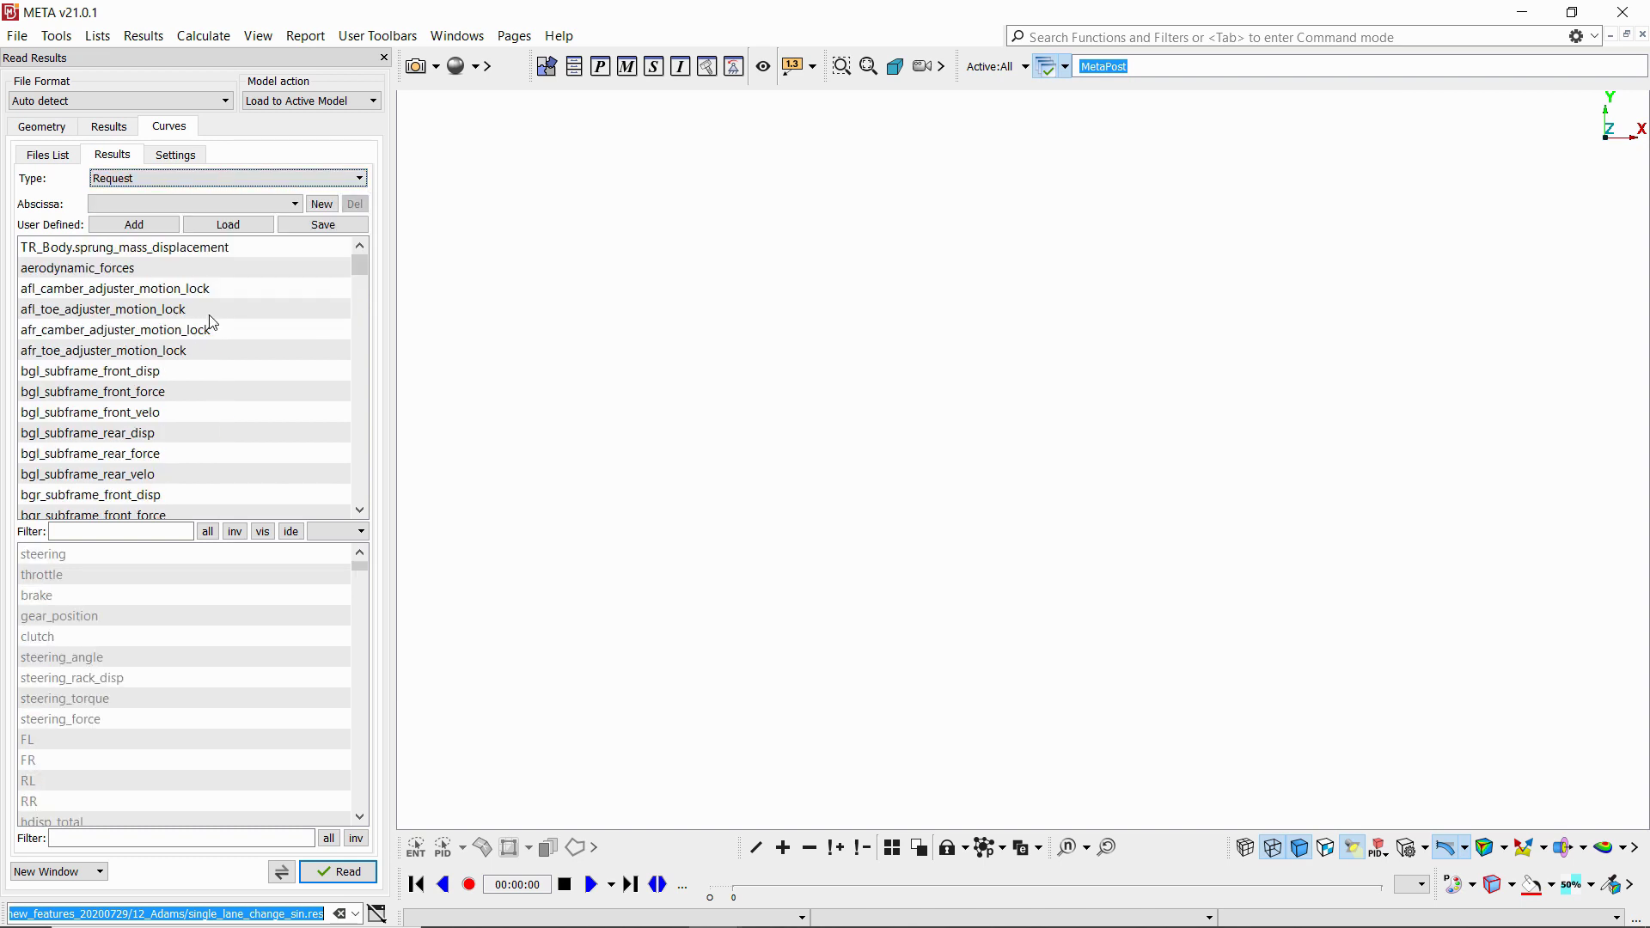
# Filter the curve list by '*front*' and select every matching entry.
pyautogui.click(119, 532)
pyautogui.write('*fron')
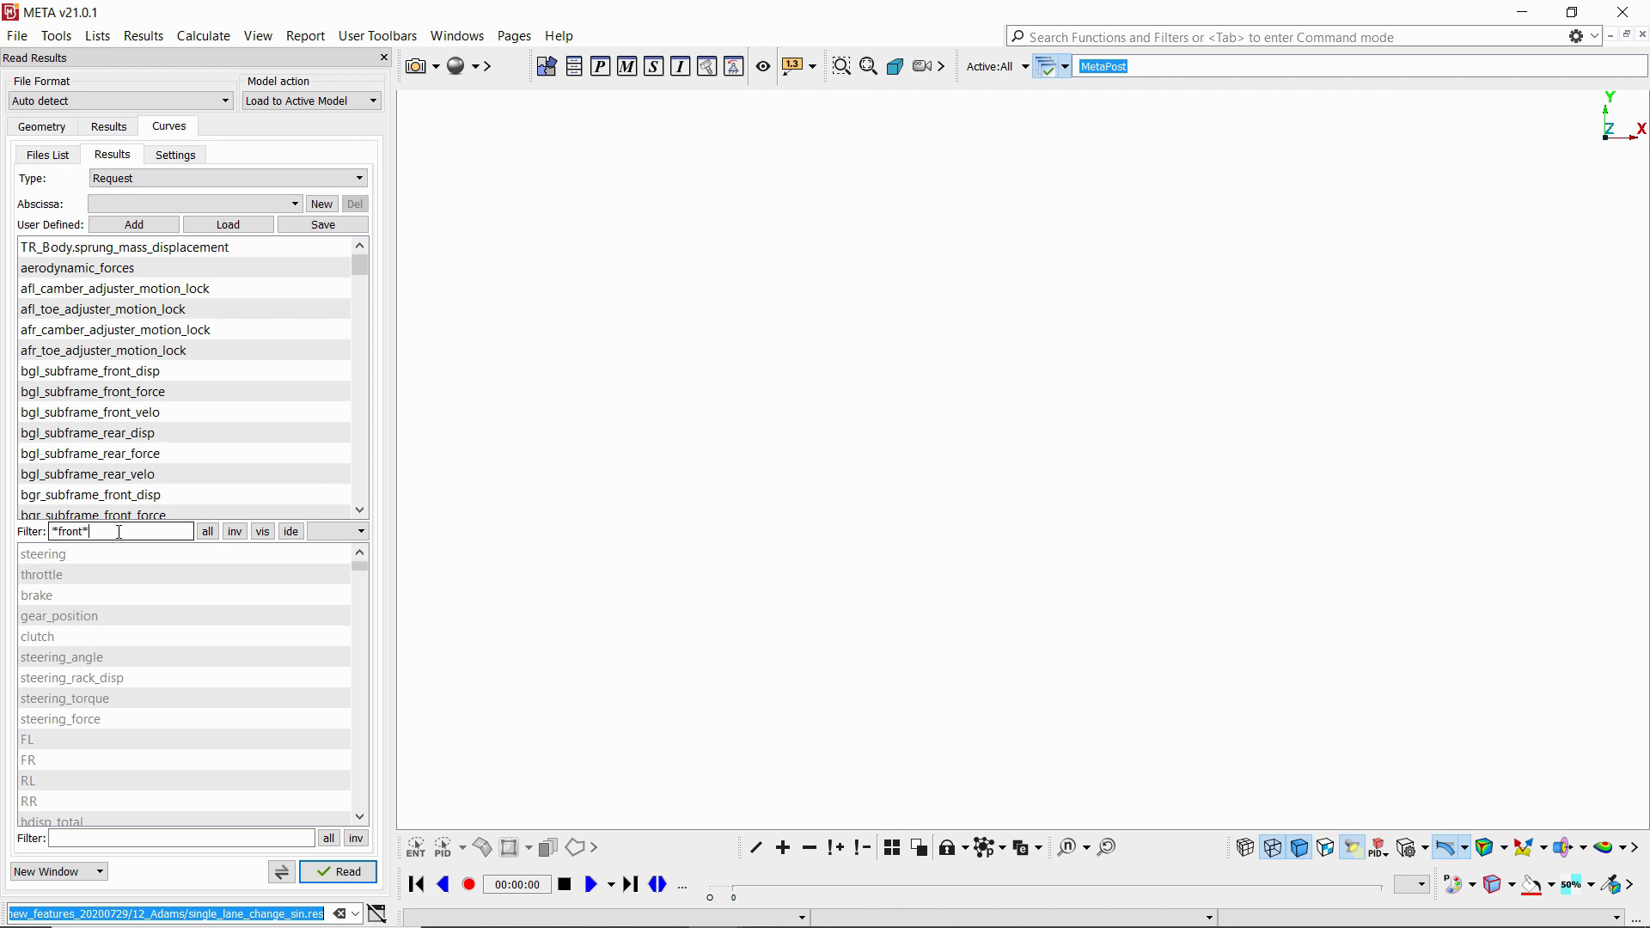
pyautogui.write('t*')
pyautogui.press('Return')
pyautogui.click(137, 380)
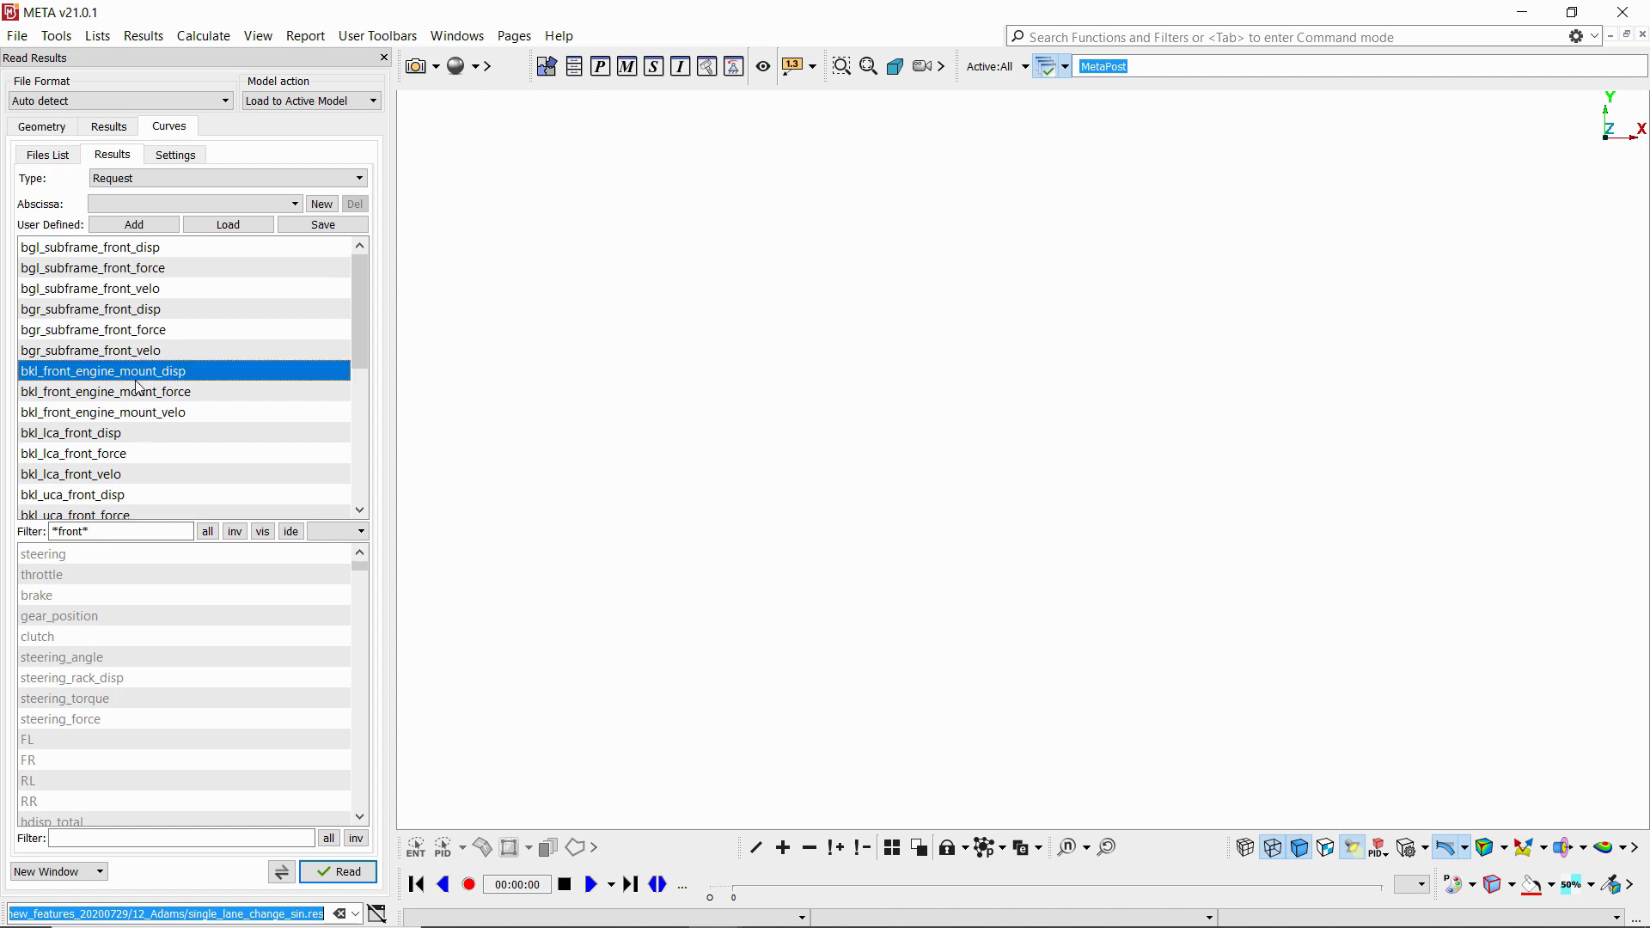
pyautogui.hotkey('ctrl', 'a')
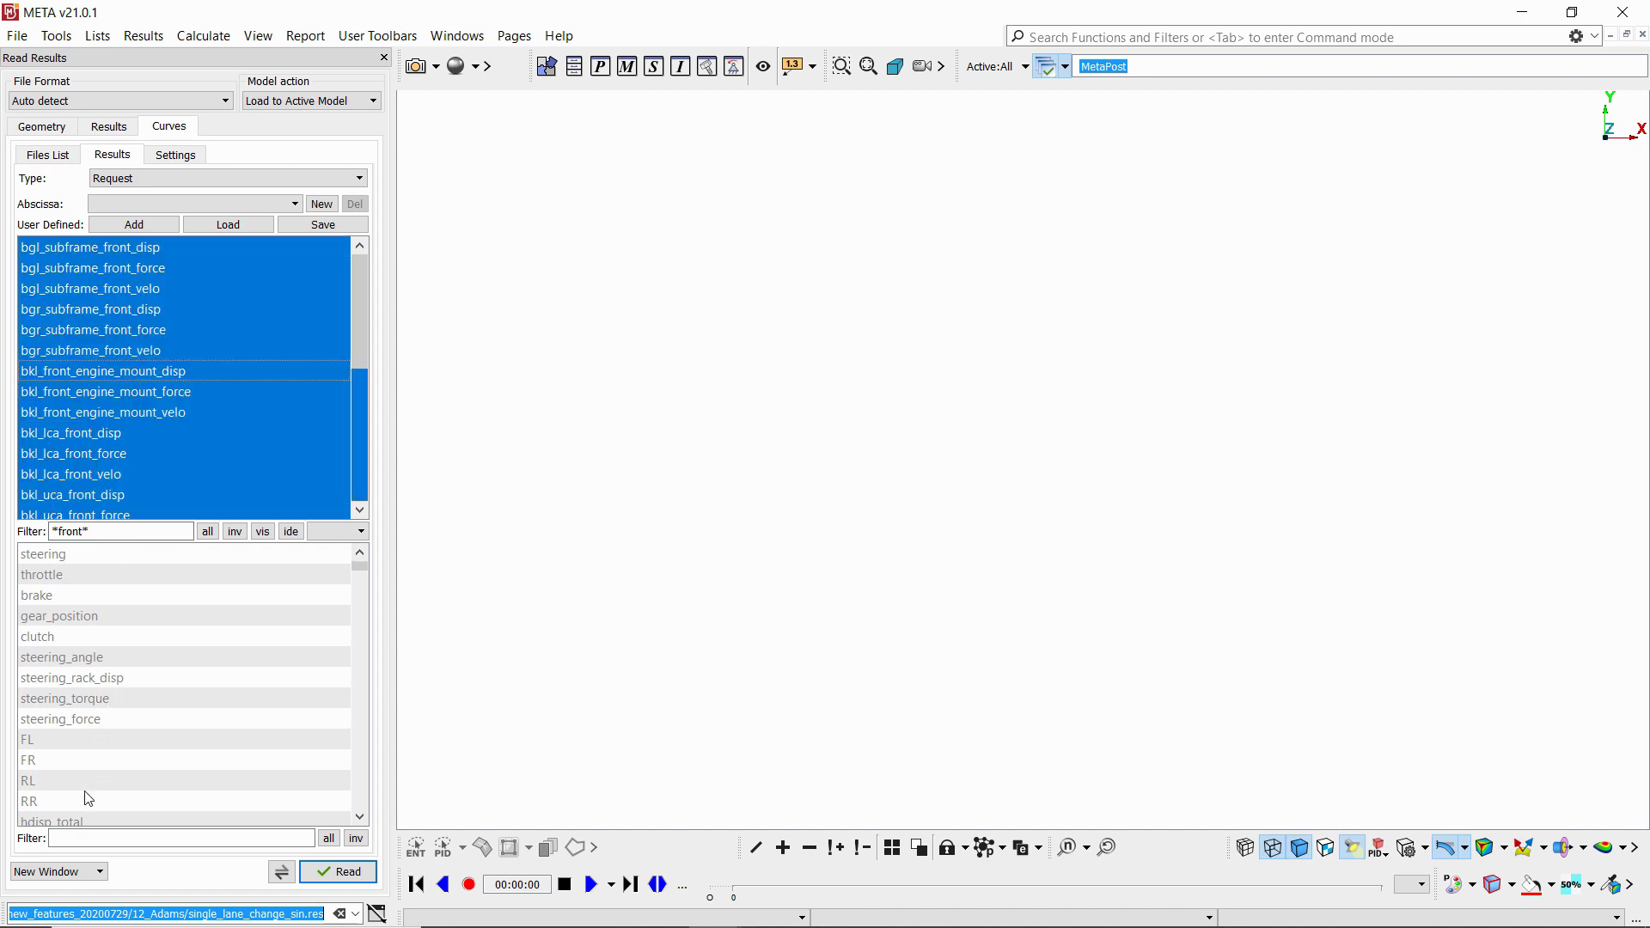
# Filter components by 'f*', pick fx_front, fy_front and fz_front, and plot them.
pyautogui.click(74, 838)
pyautogui.write('f*')
pyautogui.press('Return')
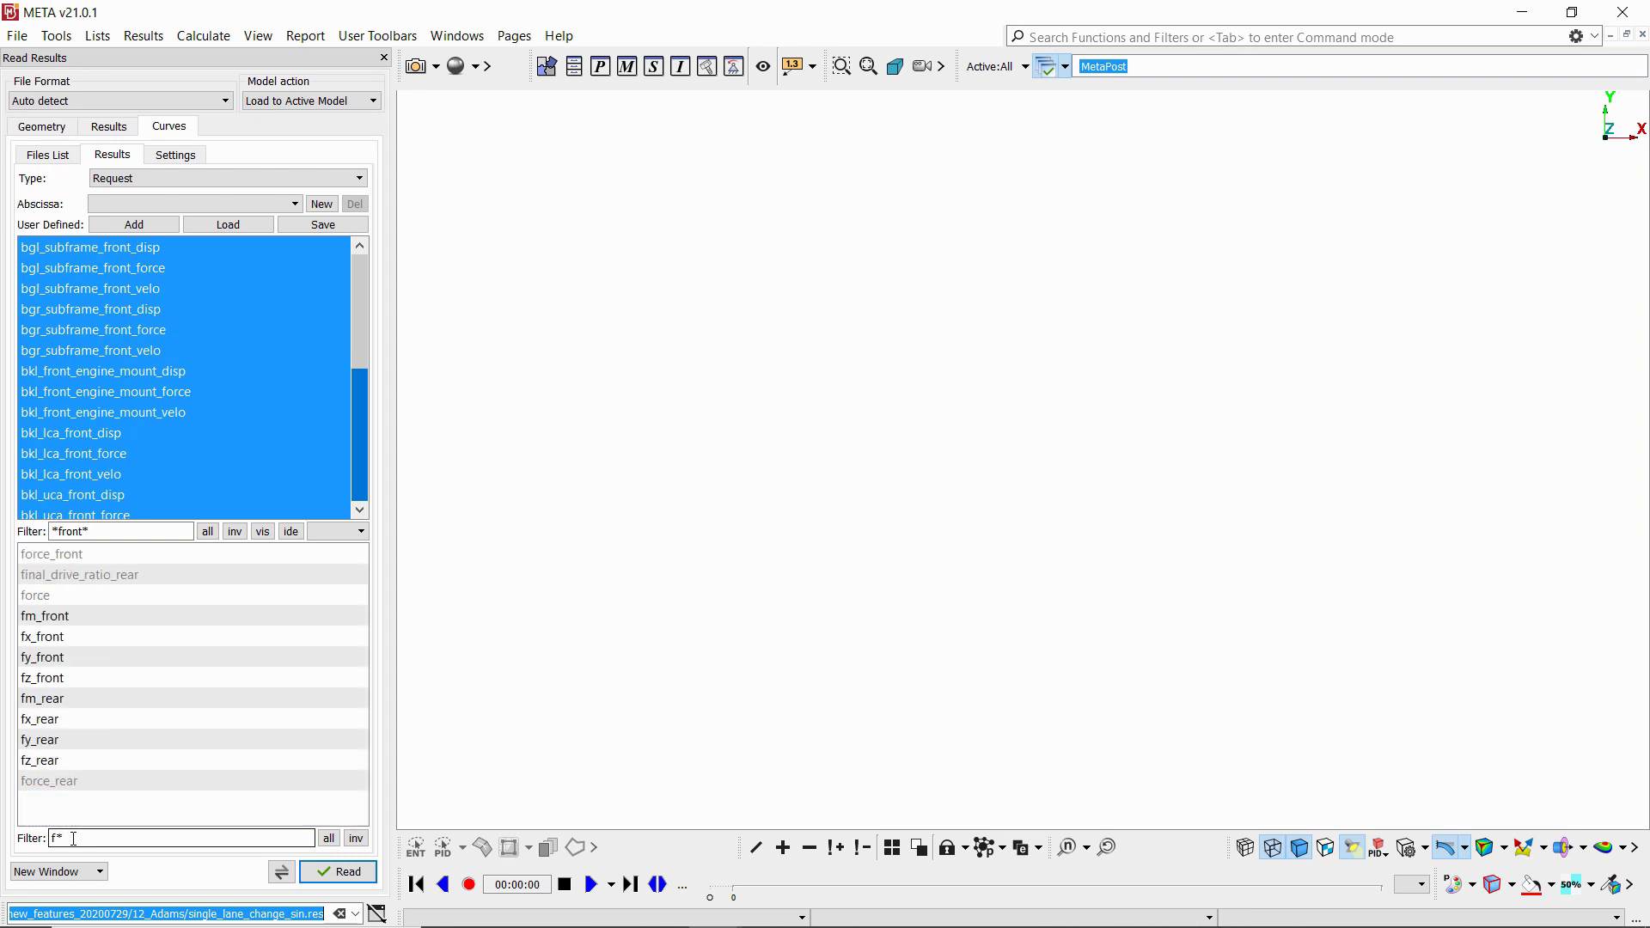
pyautogui.moveTo(58, 640); pyautogui.dragTo(60, 683)
pyautogui.click(337, 872)
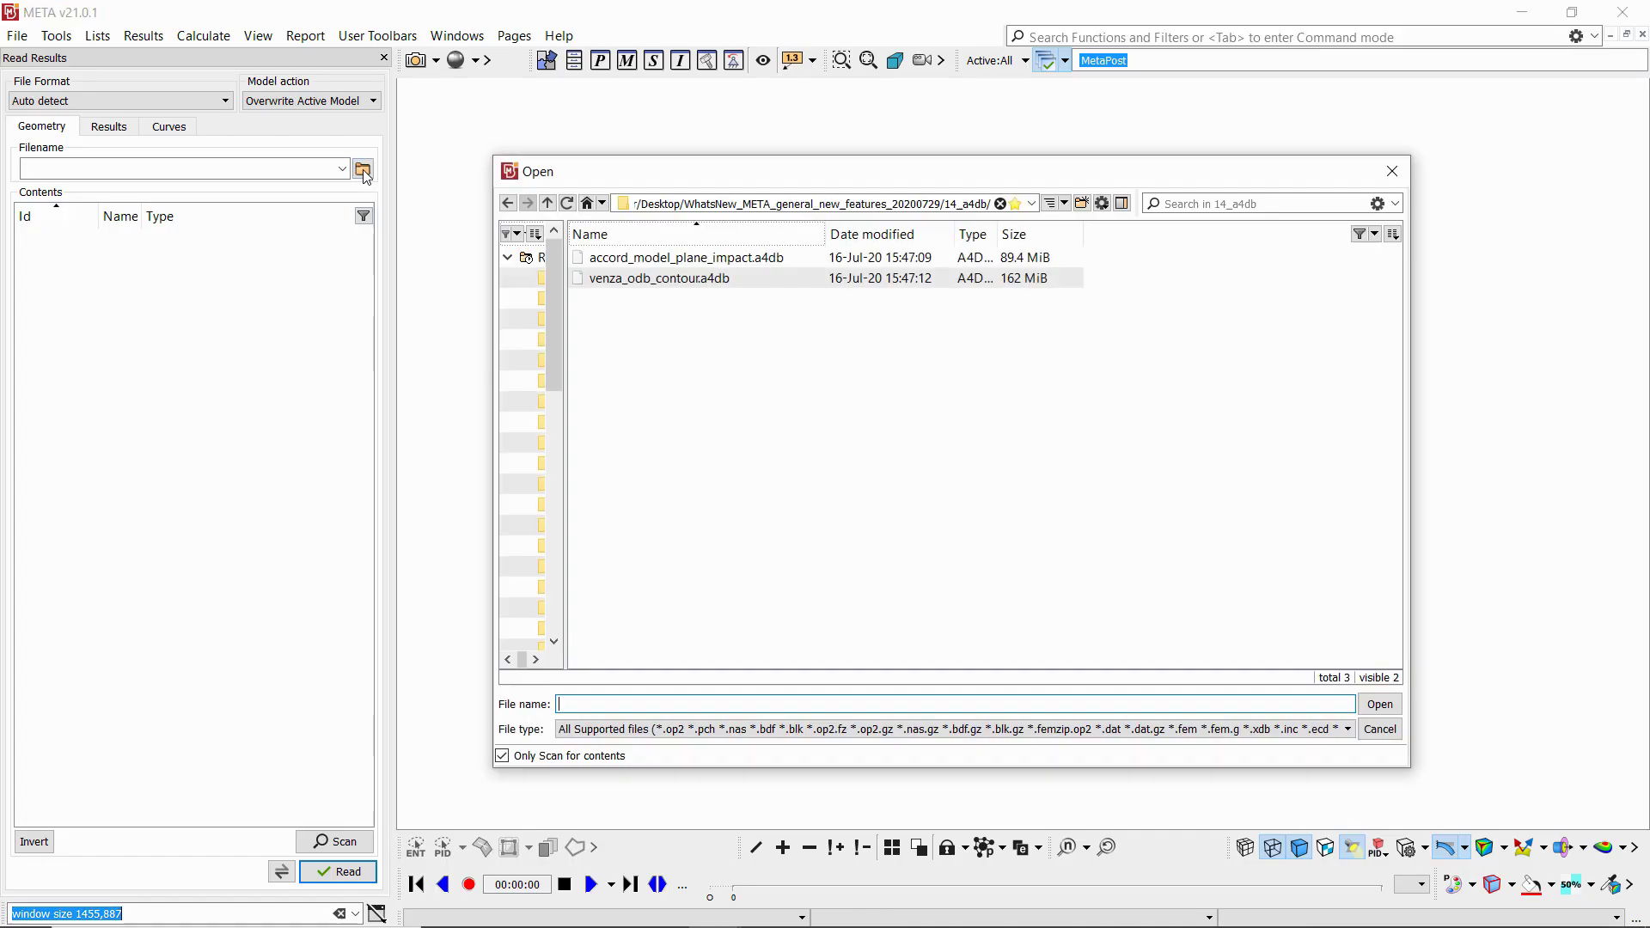
# Load accord_model_plane_impact.a4db as an Animator project and review its cut plane settings.
pyautogui.doubleClick(631, 256)
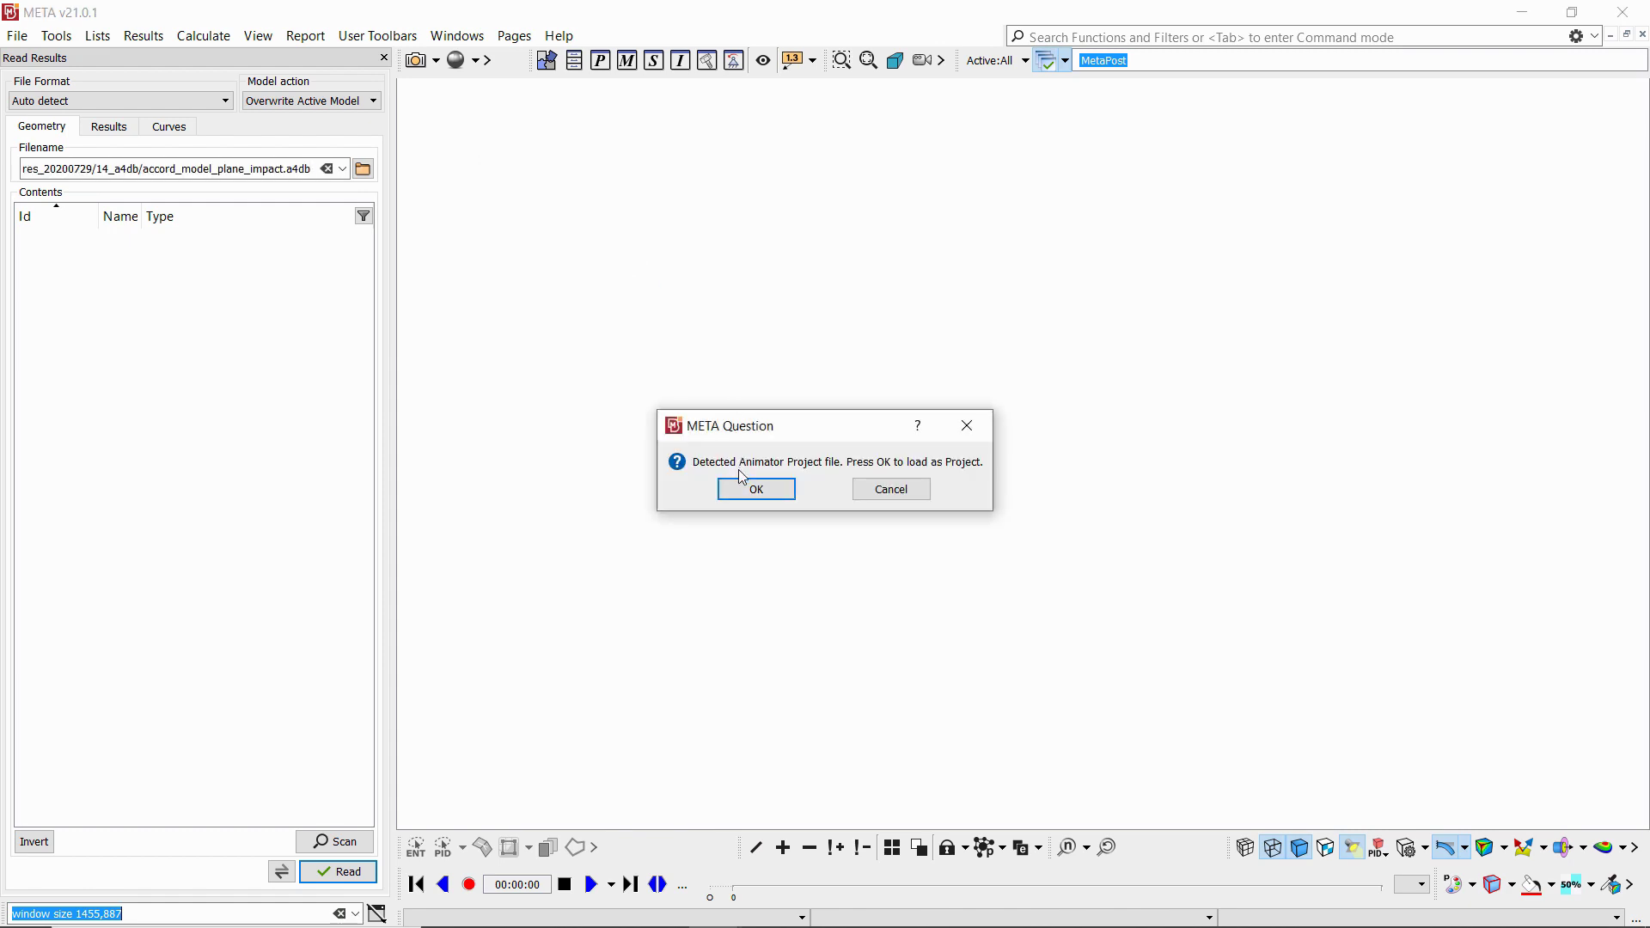
pyautogui.click(743, 486)
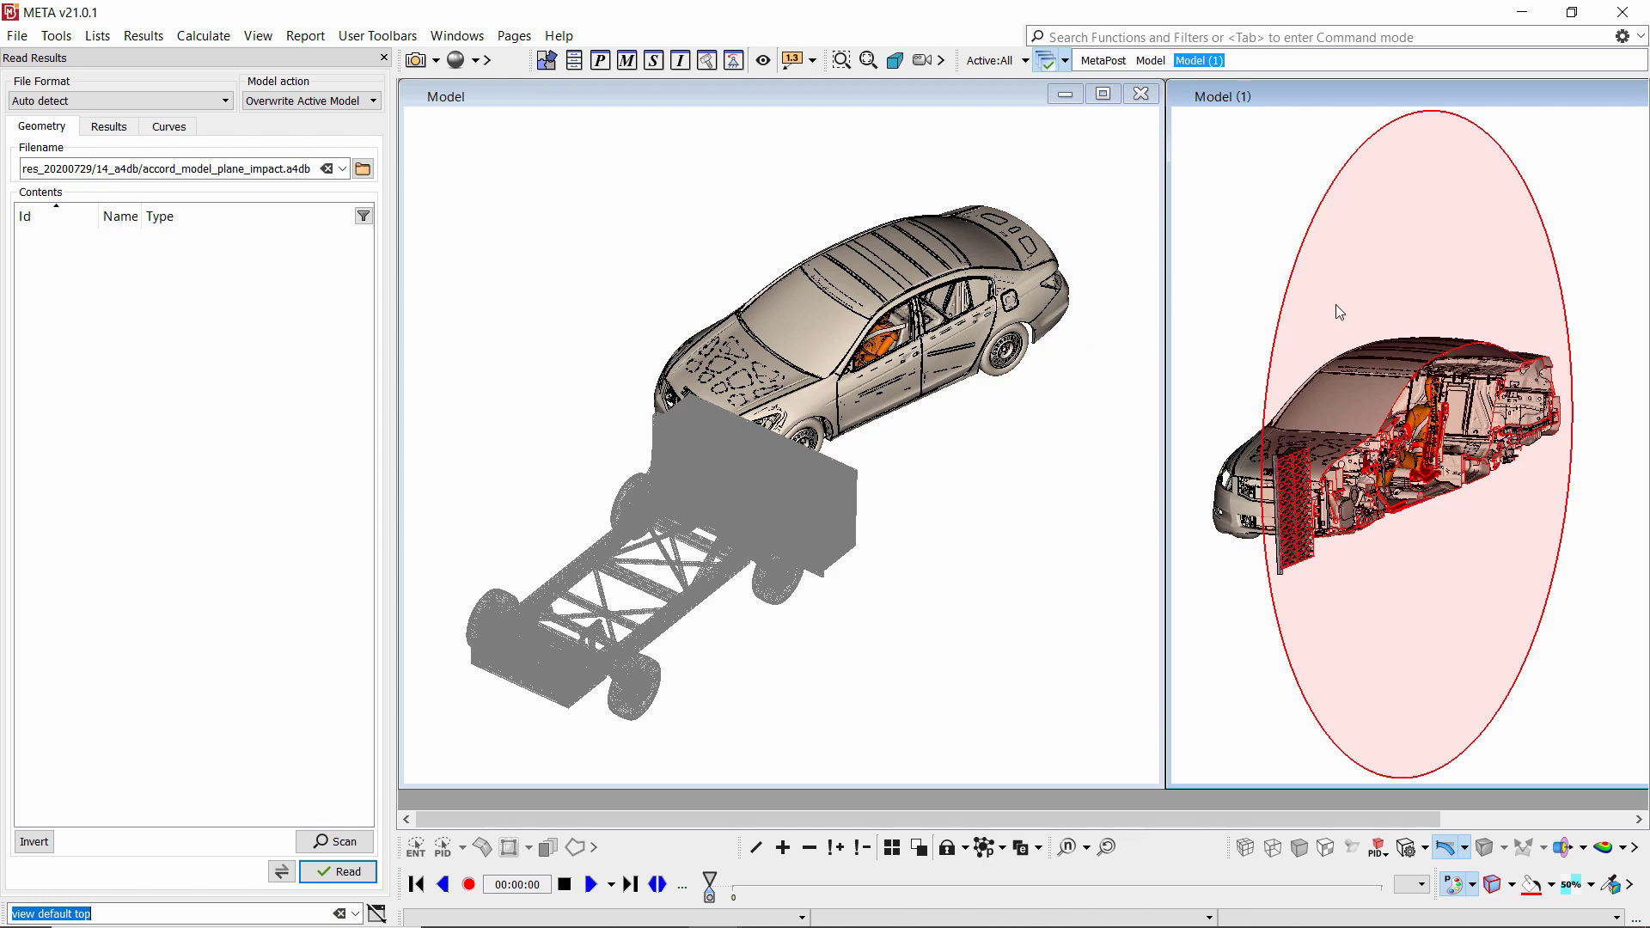
pyautogui.click(1560, 848)
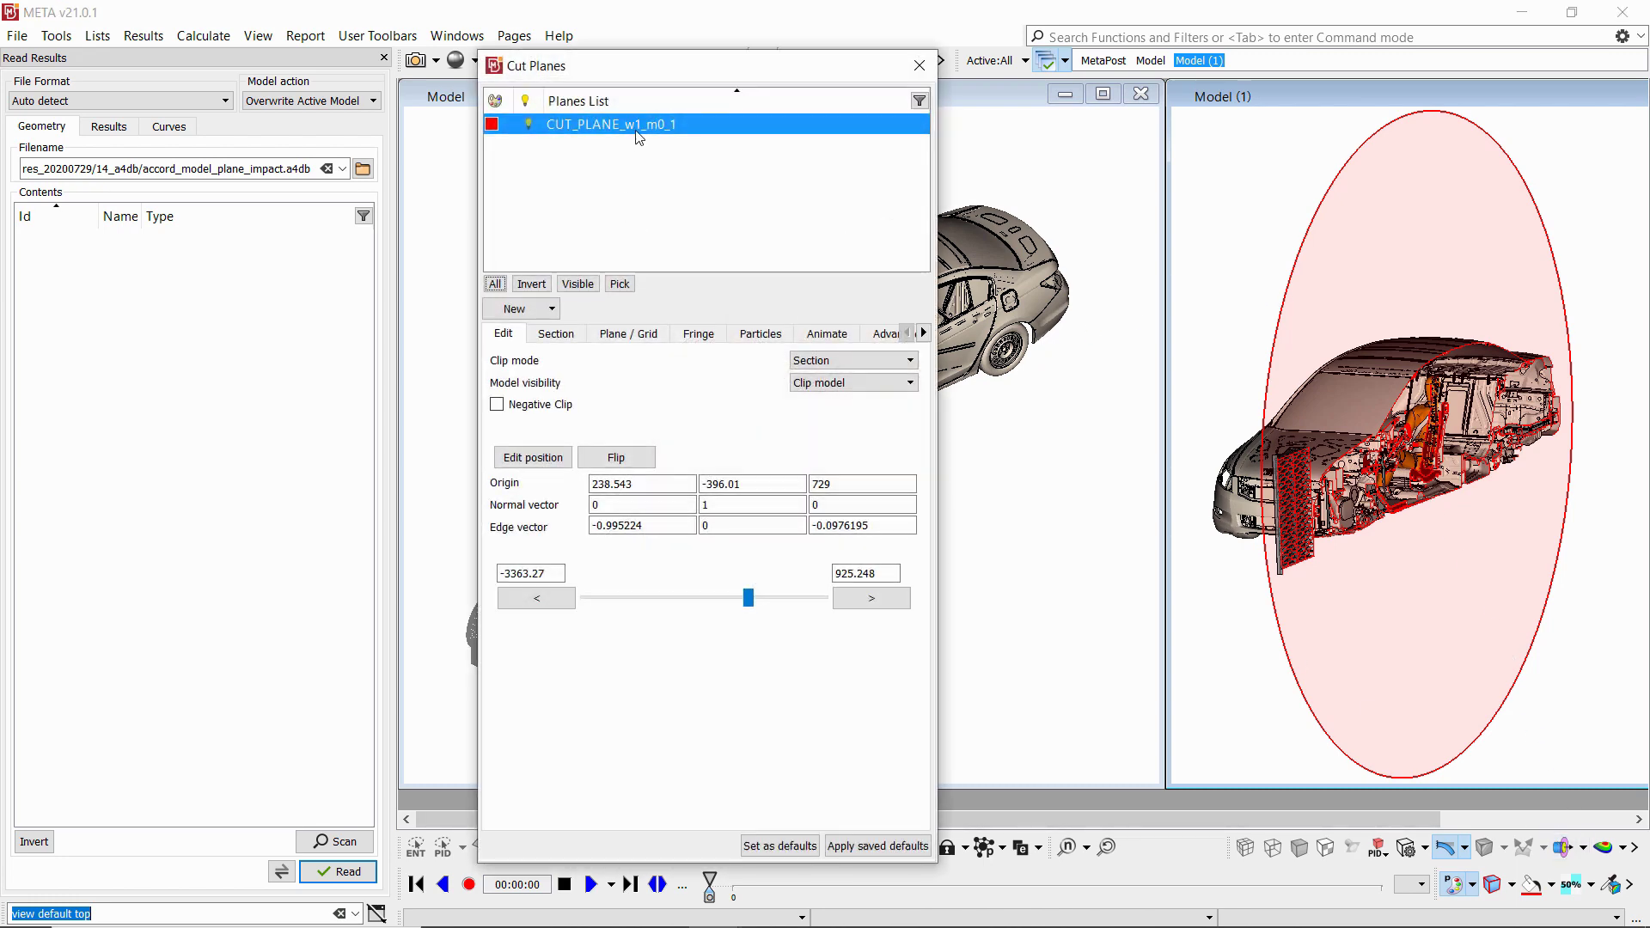
pyautogui.doubleClick(696, 67)
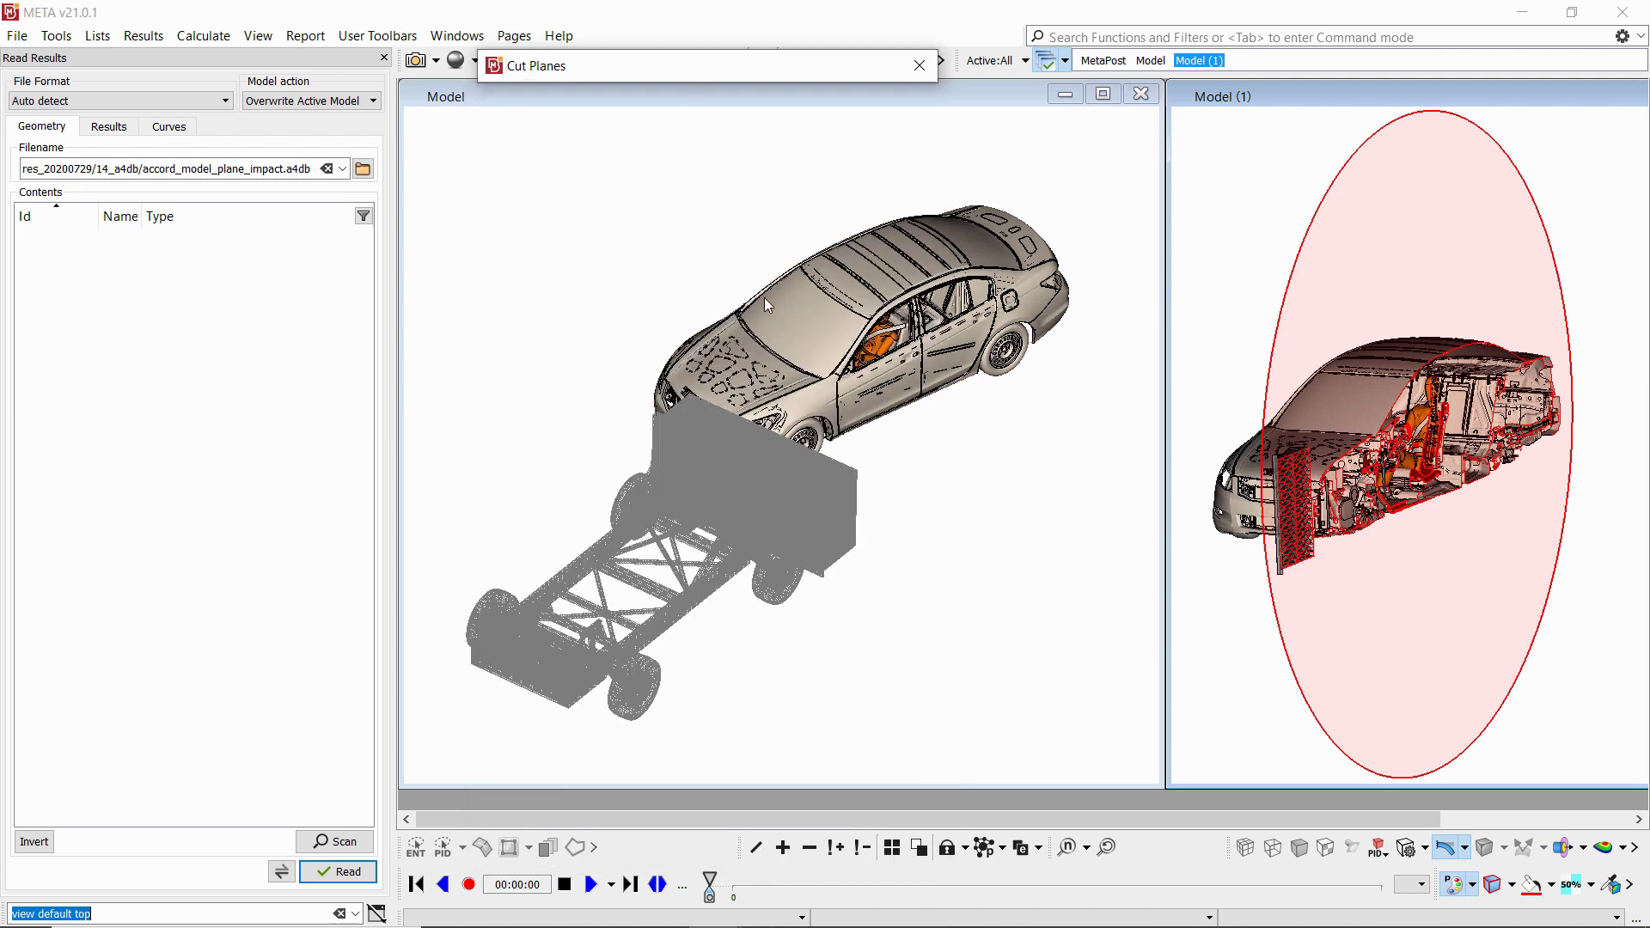
# Start a new session and load venza_odb_contour.a4db as an Animator project.
pyautogui.hotkey('ctrl', 'n')
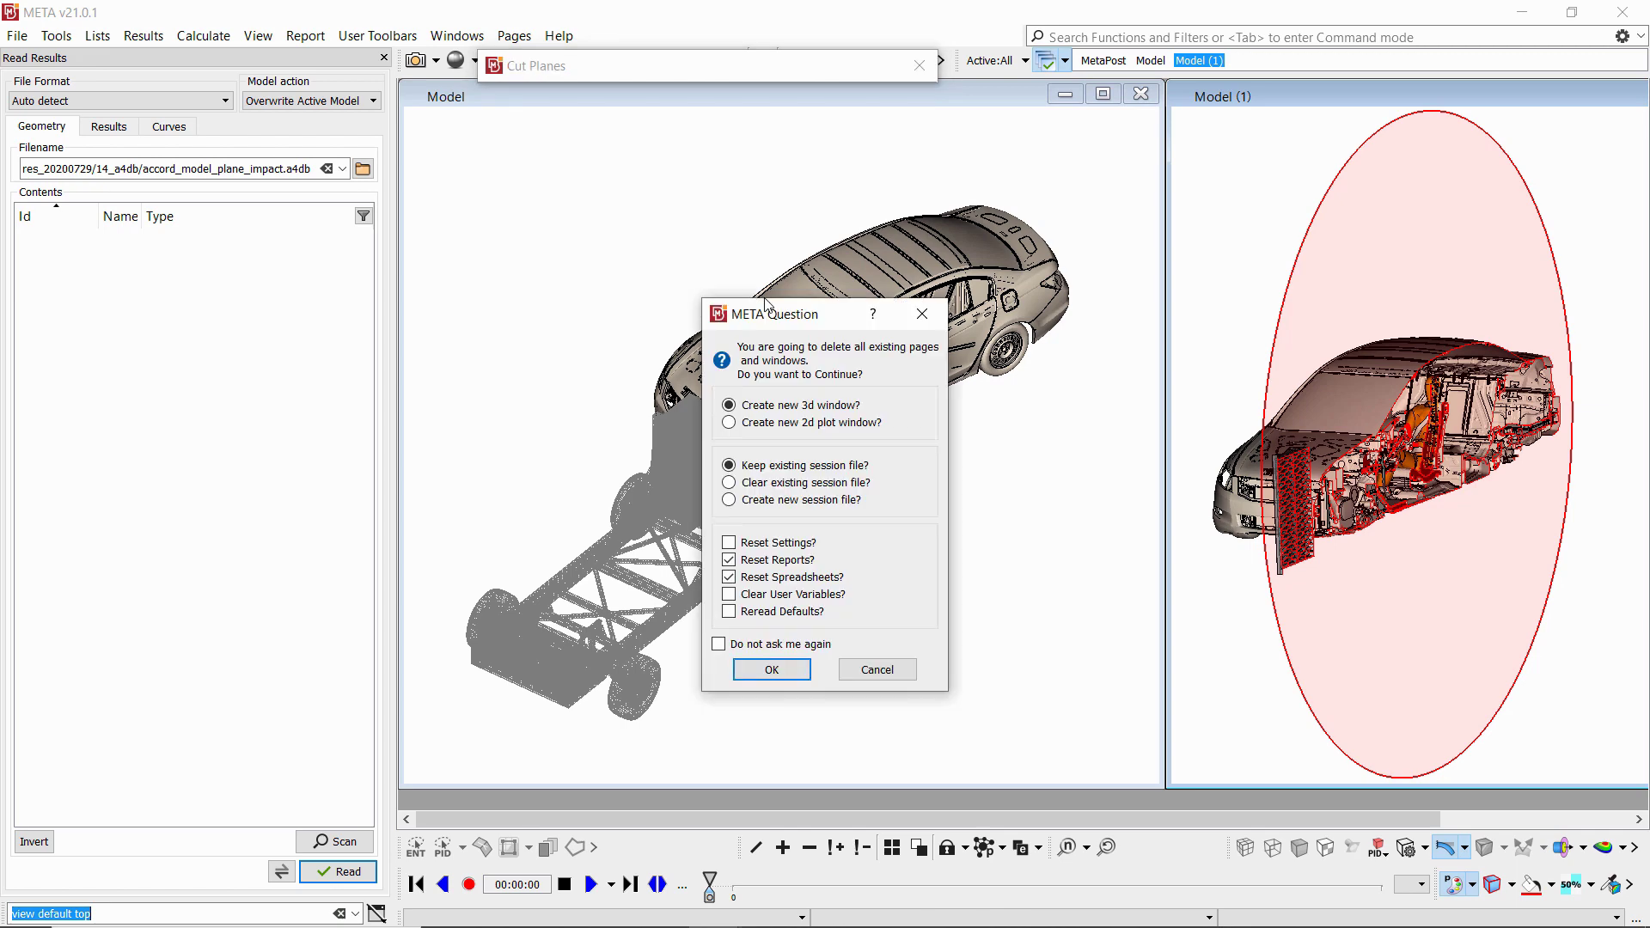
pyautogui.press('Return')
pyautogui.click(364, 170)
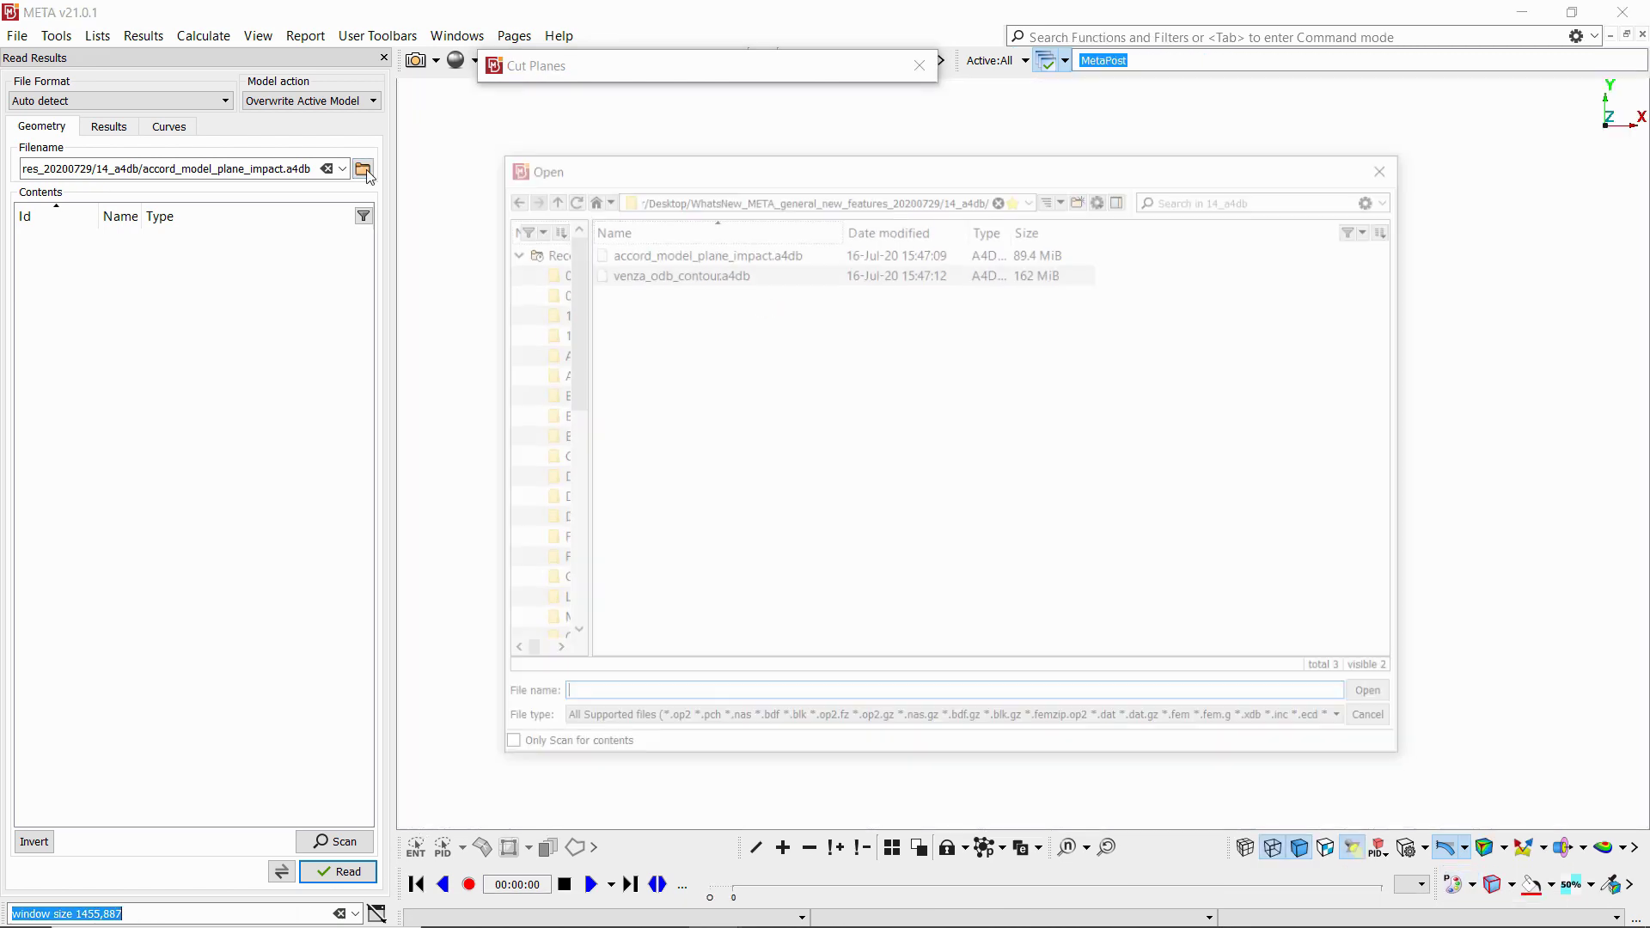
pyautogui.doubleClick(630, 274)
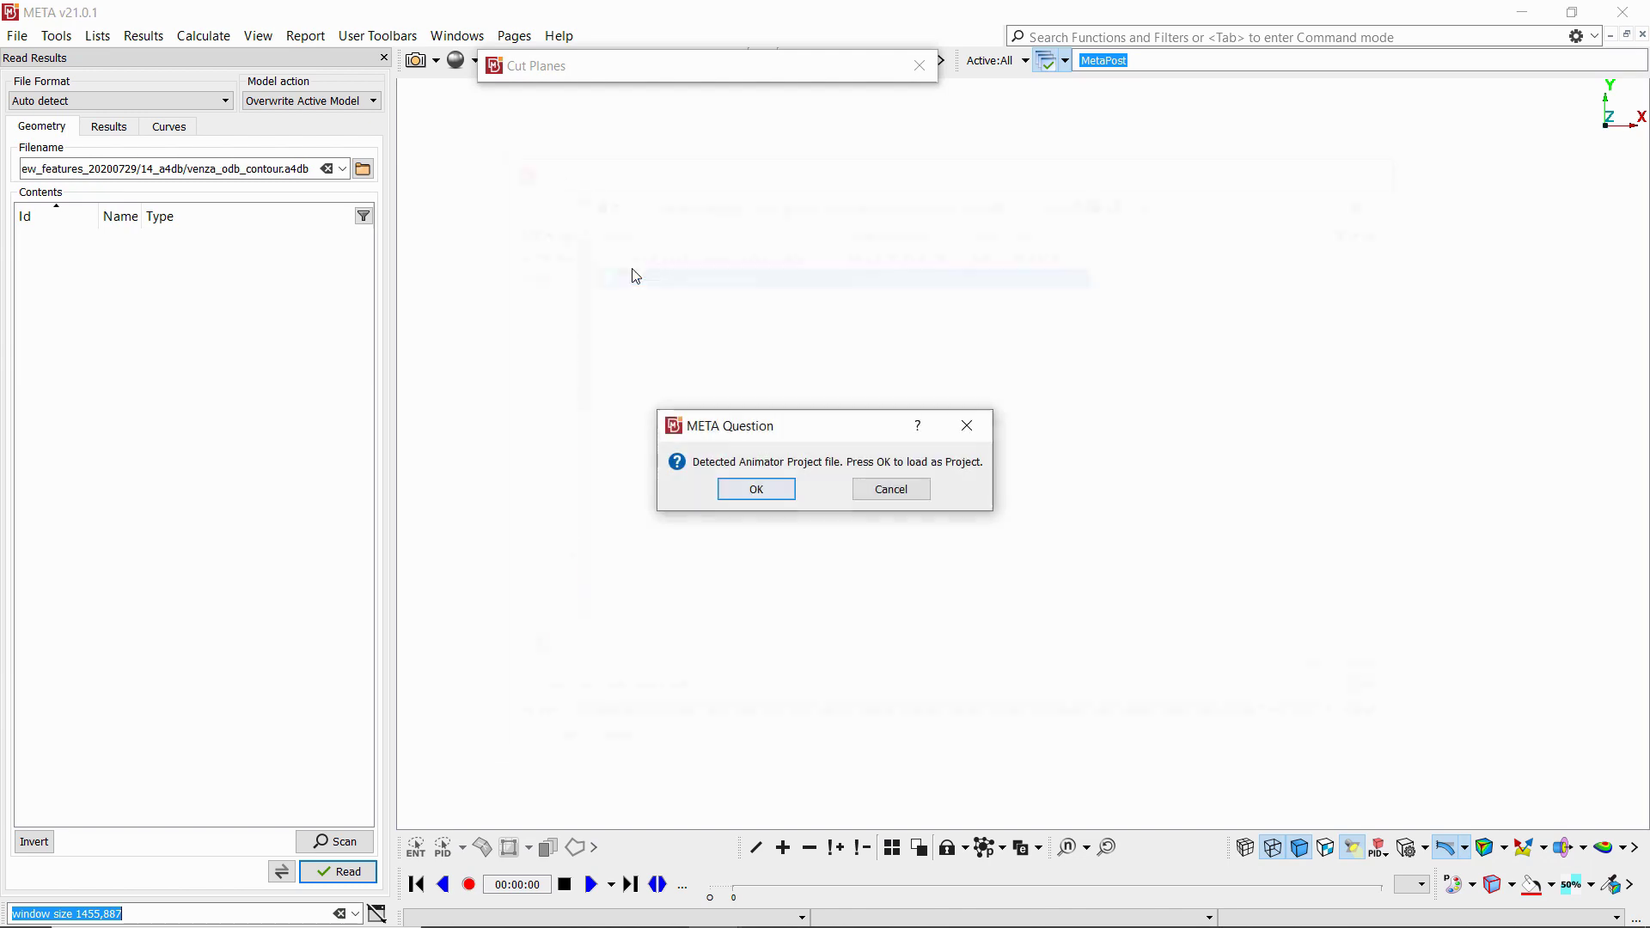
pyautogui.click(728, 486)
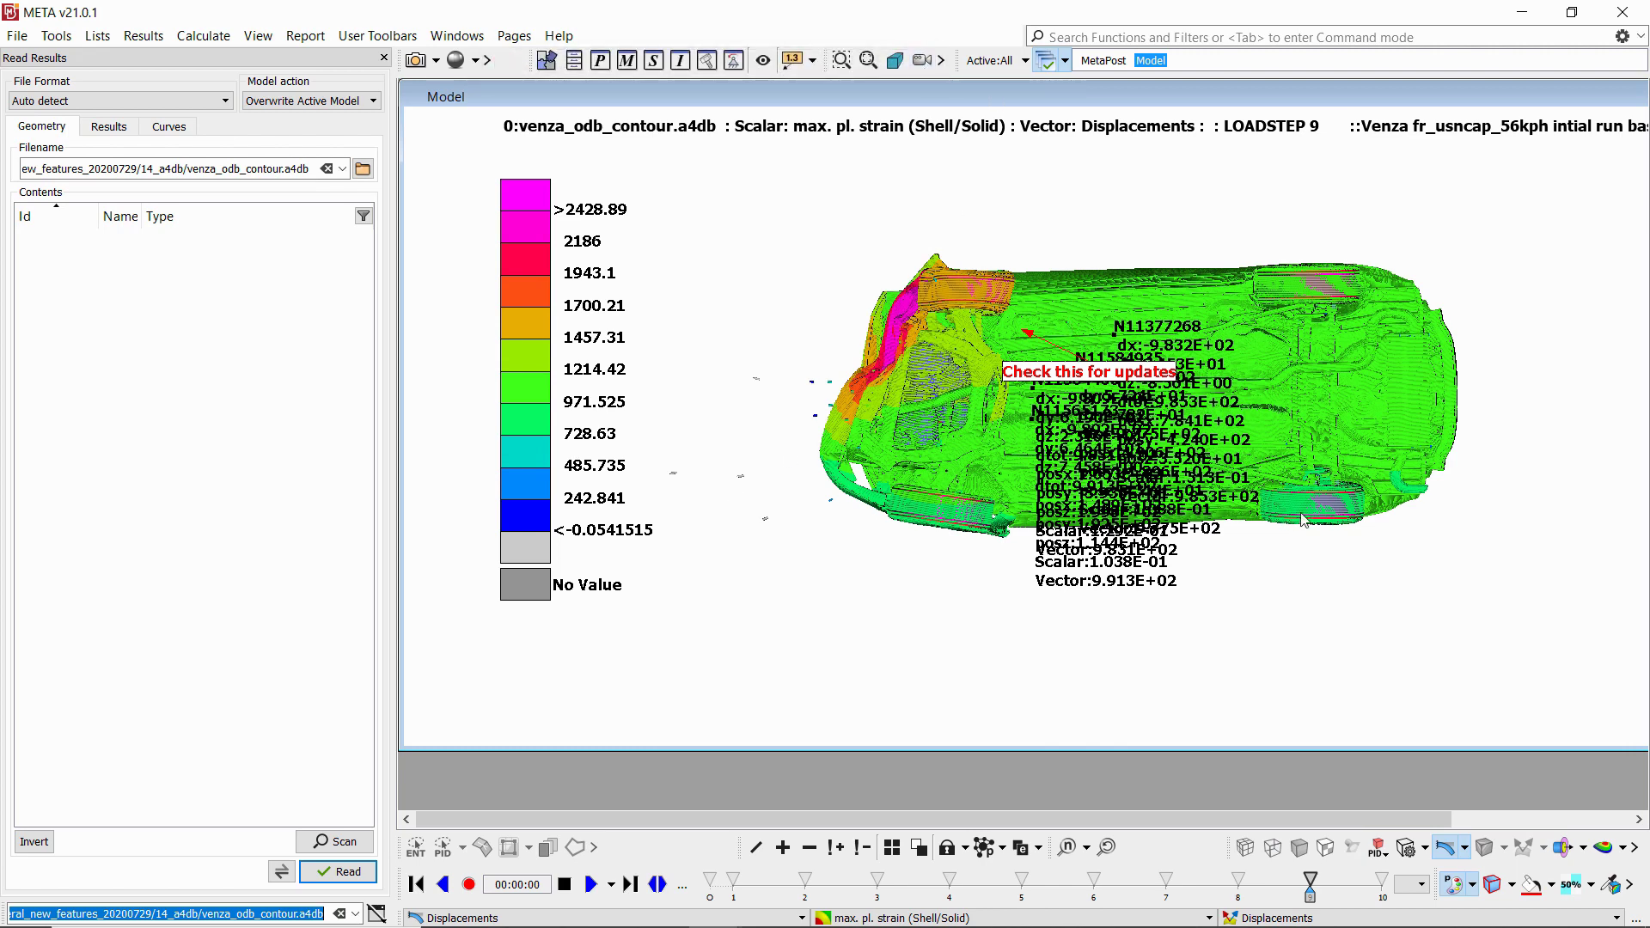
# Review the project's results template in the Template Manager and zoom in on the car.
pyautogui.click(1612, 884)
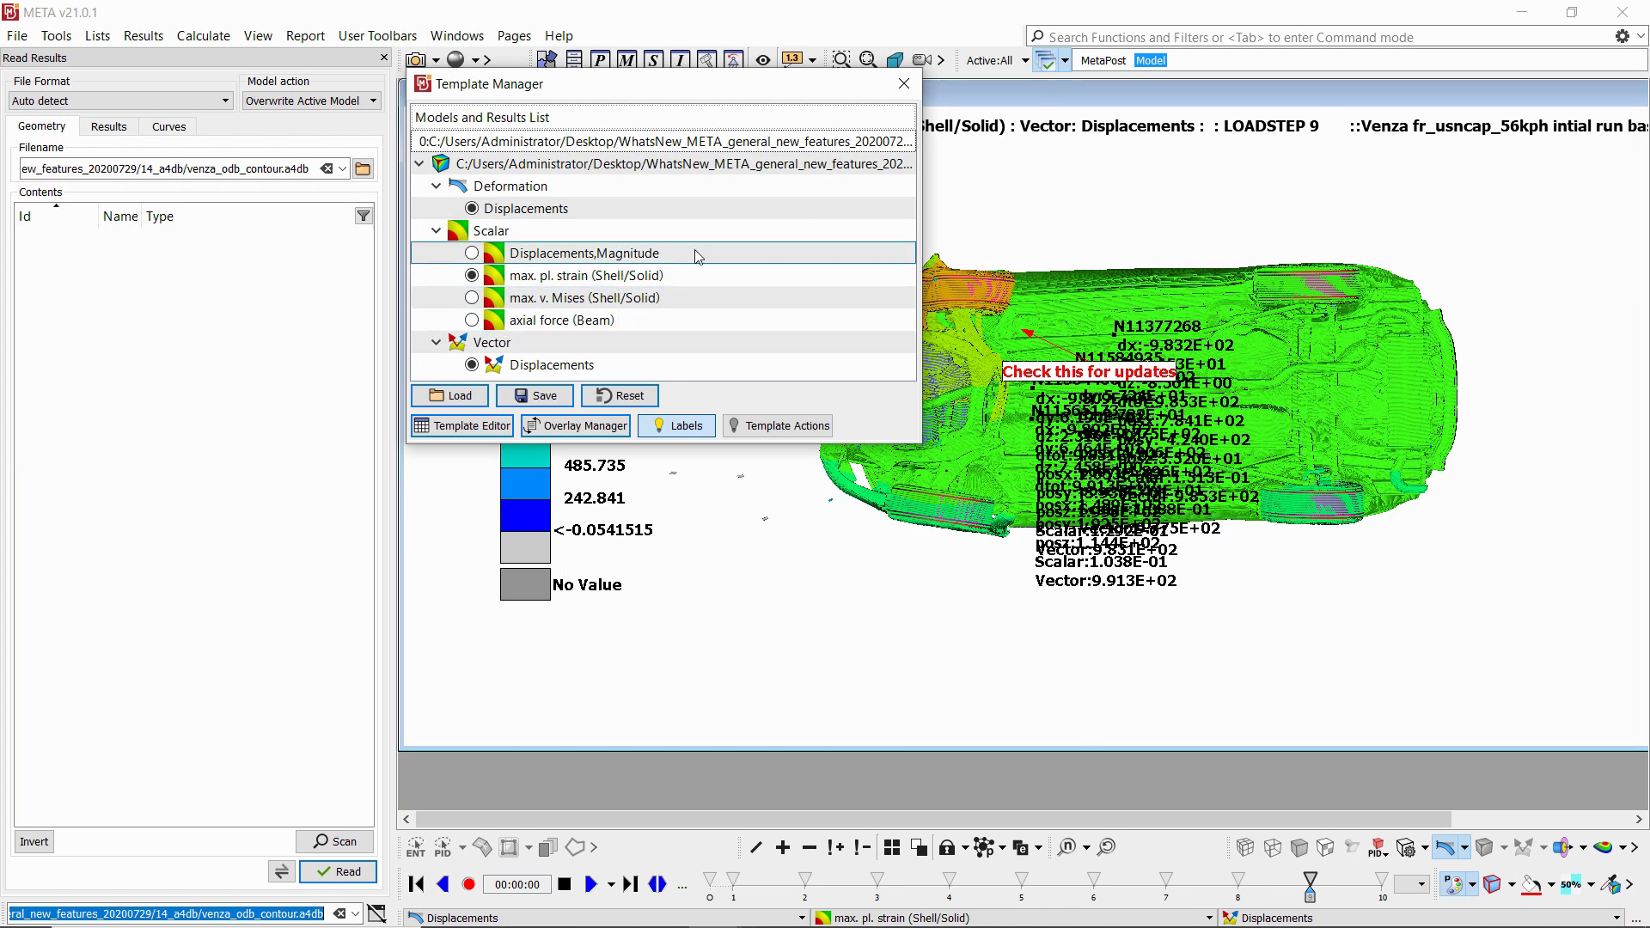
pyautogui.click(900, 83)
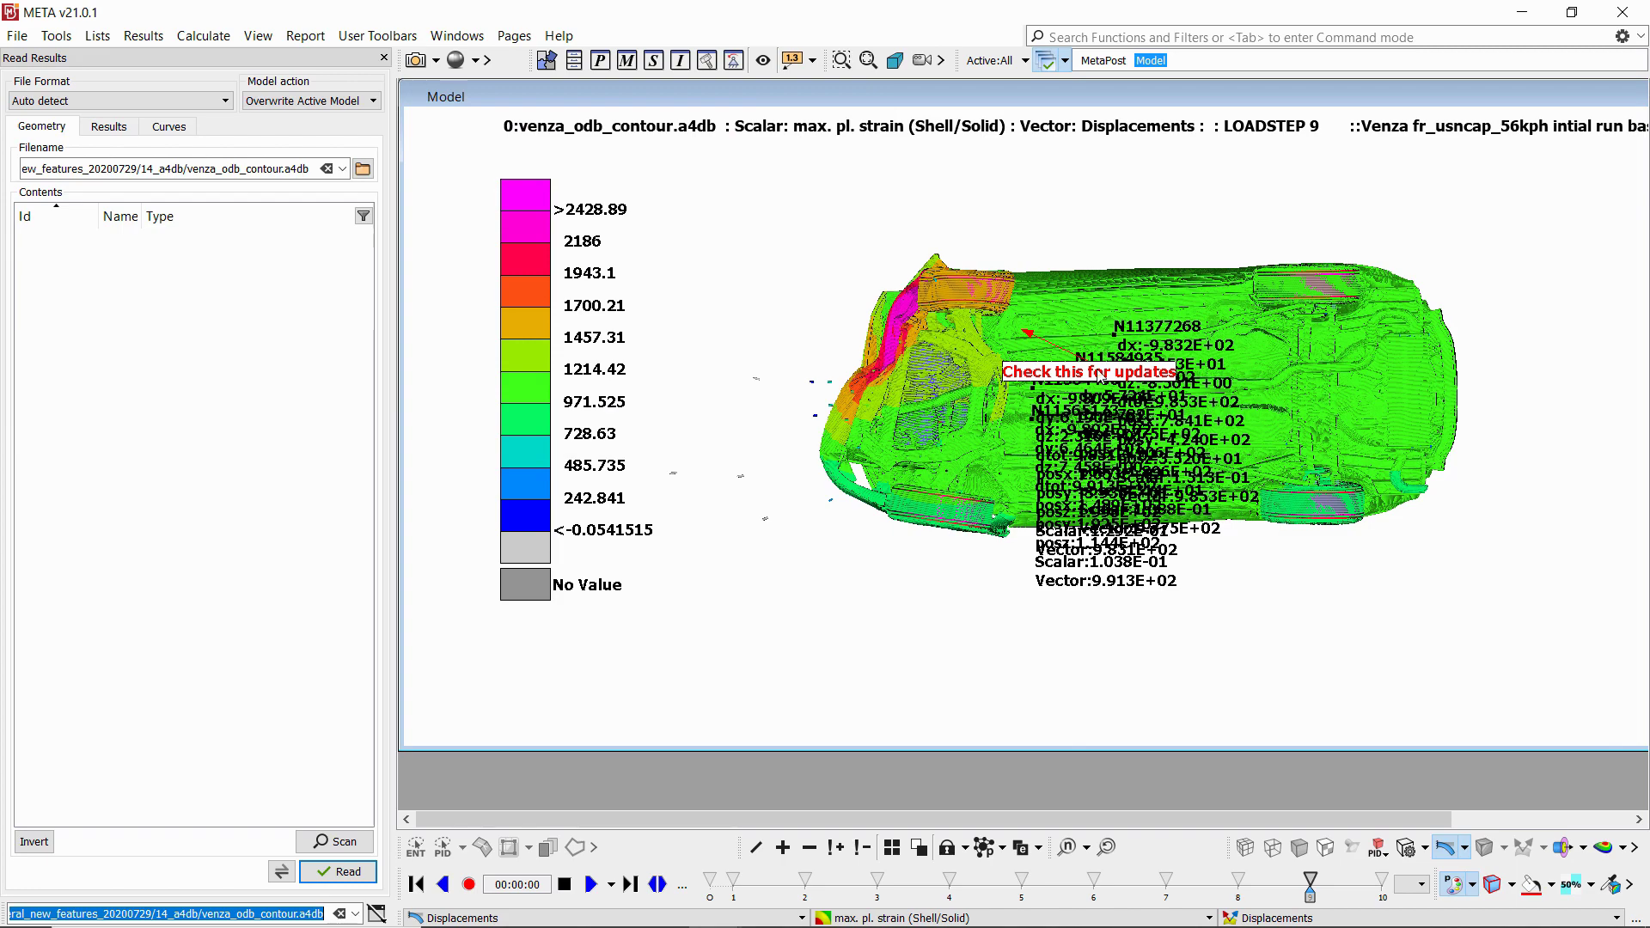
pyautogui.scroll(5, 1080, 387)
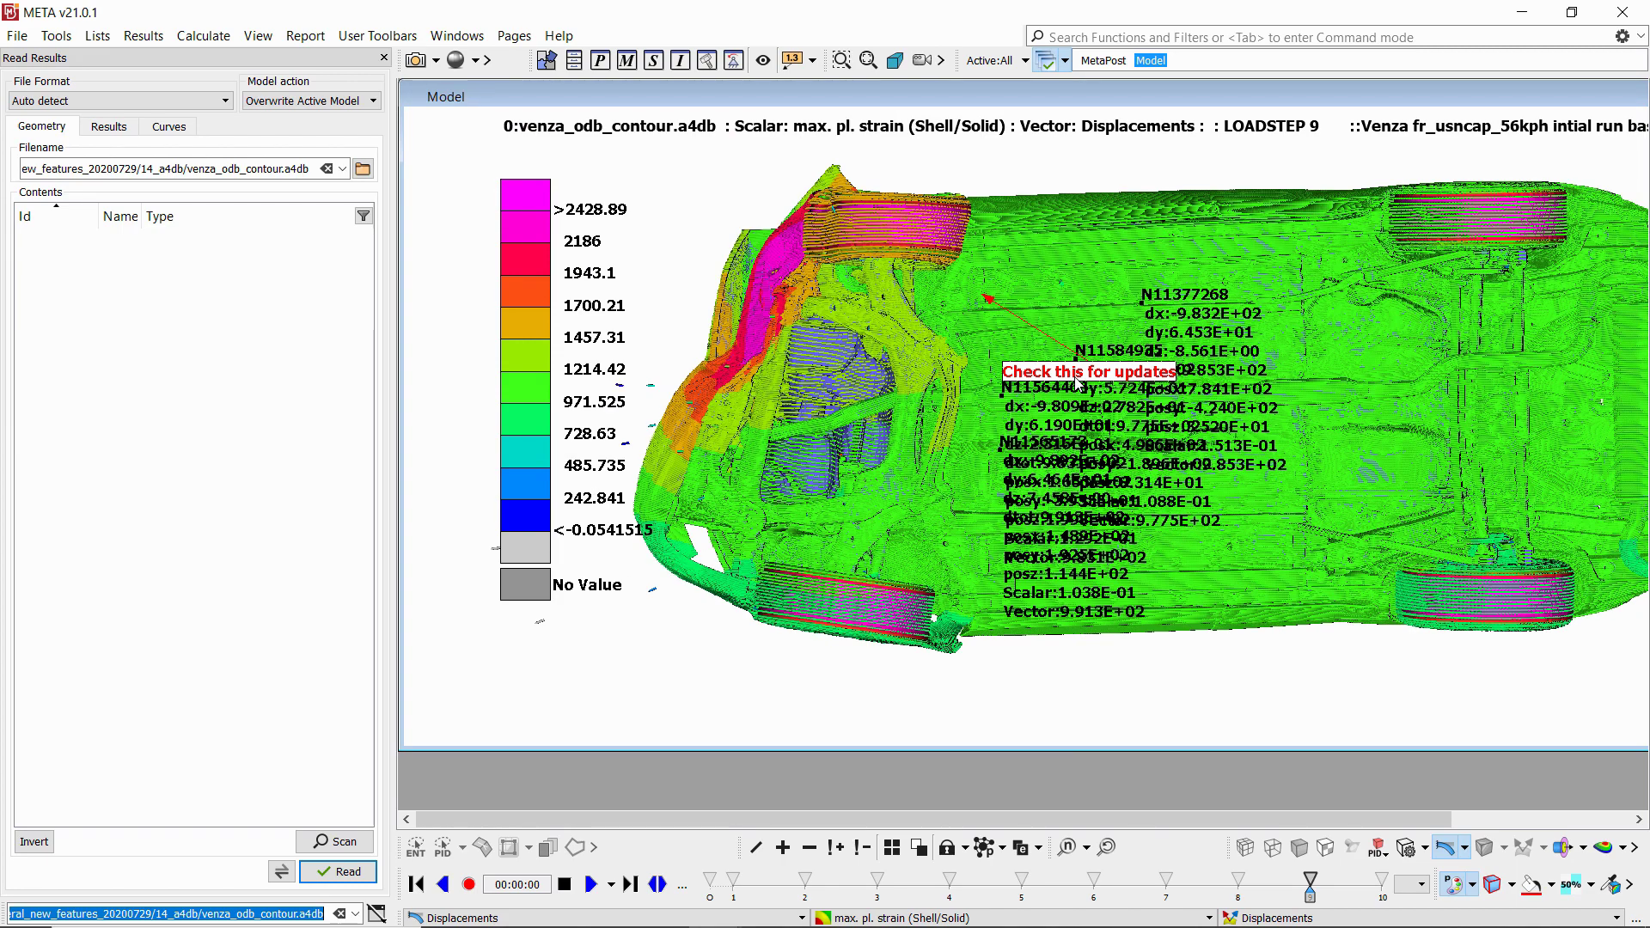
# Check the annotations list, then turn the car to a three-quarter side view.
pyautogui.click(792, 60)
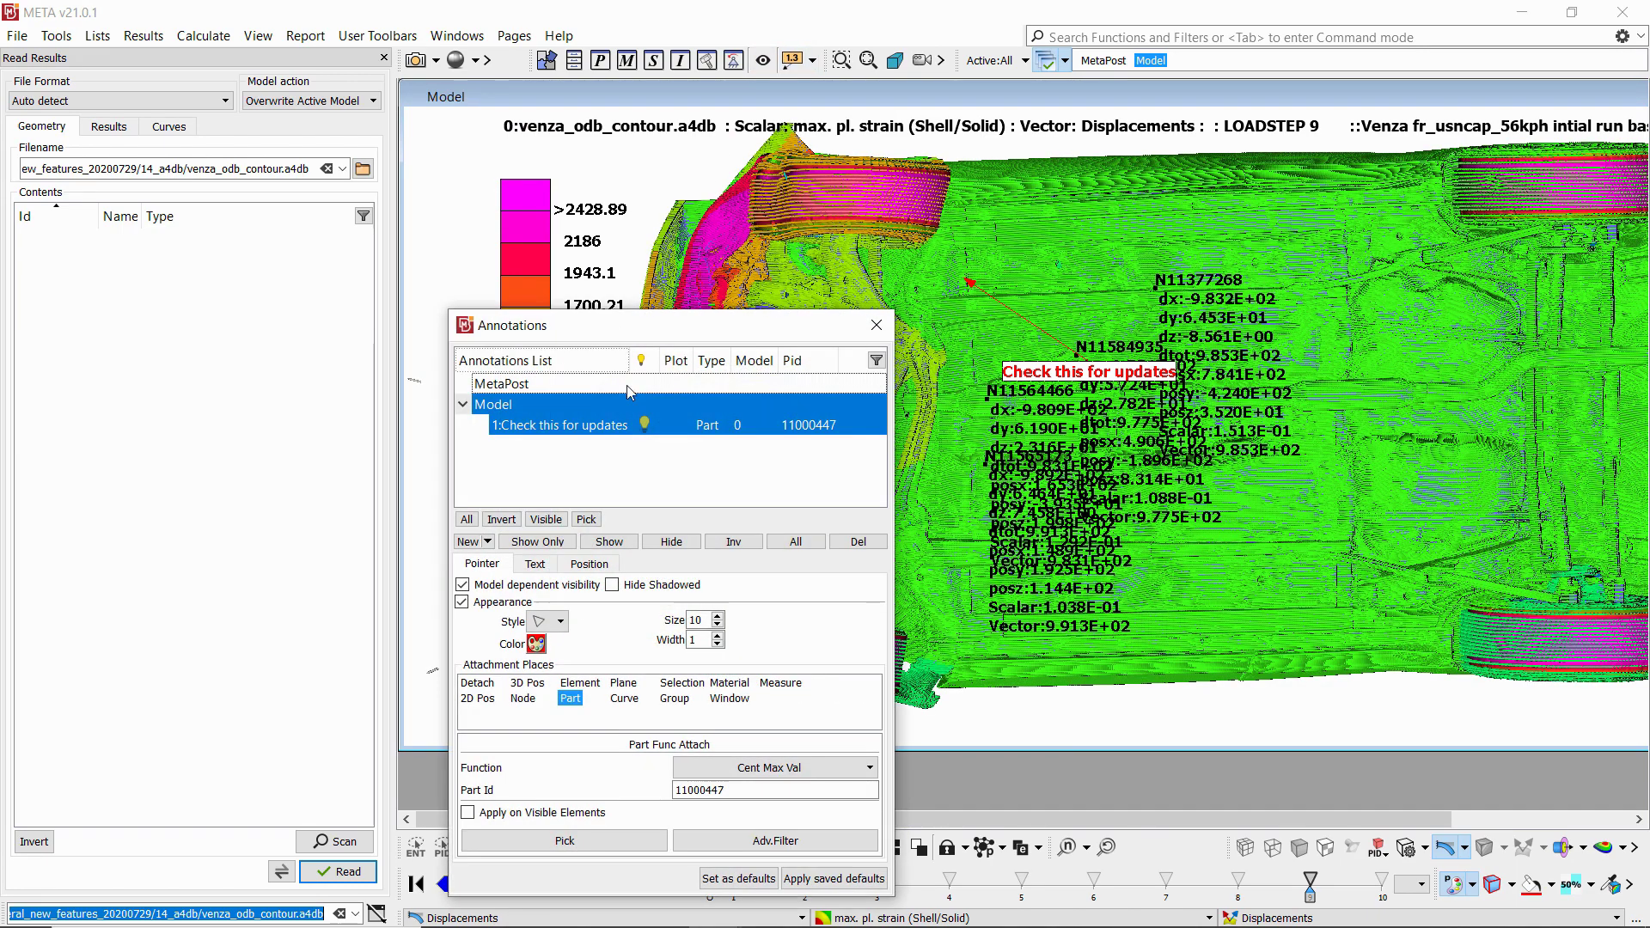
pyautogui.click(875, 325)
pyautogui.scroll(-5, 937, 518)
pyautogui.moveTo(936, 518)
pyautogui.keyDown('ctrl'); pyautogui.mouseDown()
pyautogui.moveTo(895, 314)
pyautogui.moveTo(1040, 534)
pyautogui.moveTo(996, 299)
pyautogui.moveTo(1055, 407)
pyautogui.moveTo(1111, 395)
pyautogui.mouseUp(); pyautogui.keyUp('ctrl')
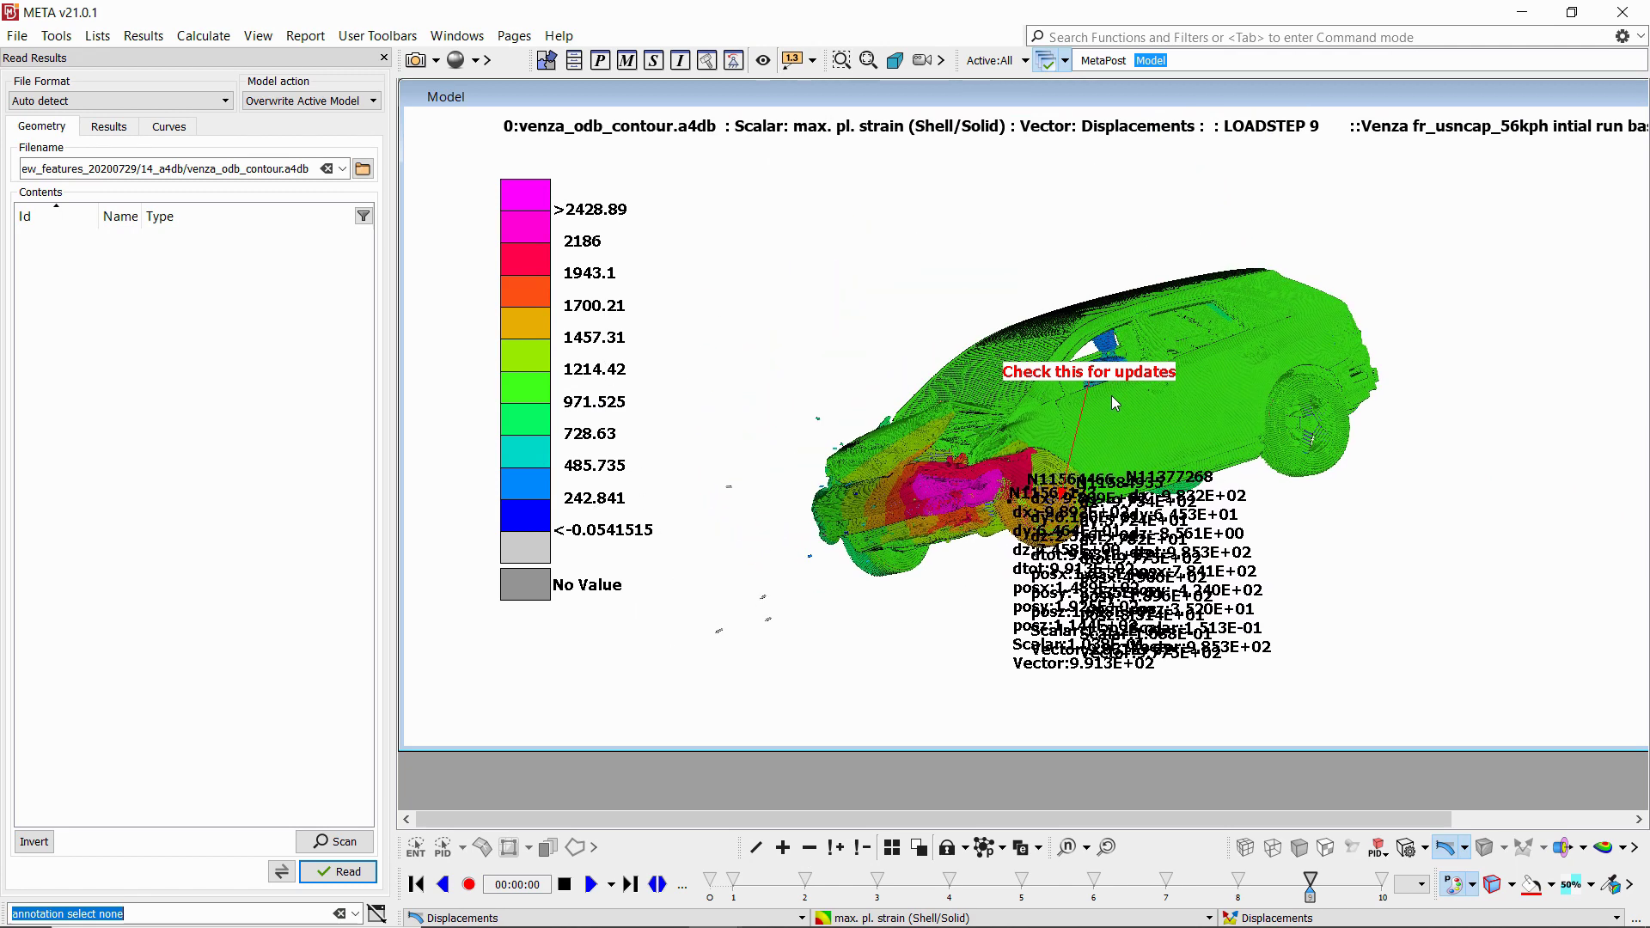
# Switch the venza car from the max. pl. strain fringe to per-part (PID) colouring.
pyautogui.click(1458, 888)
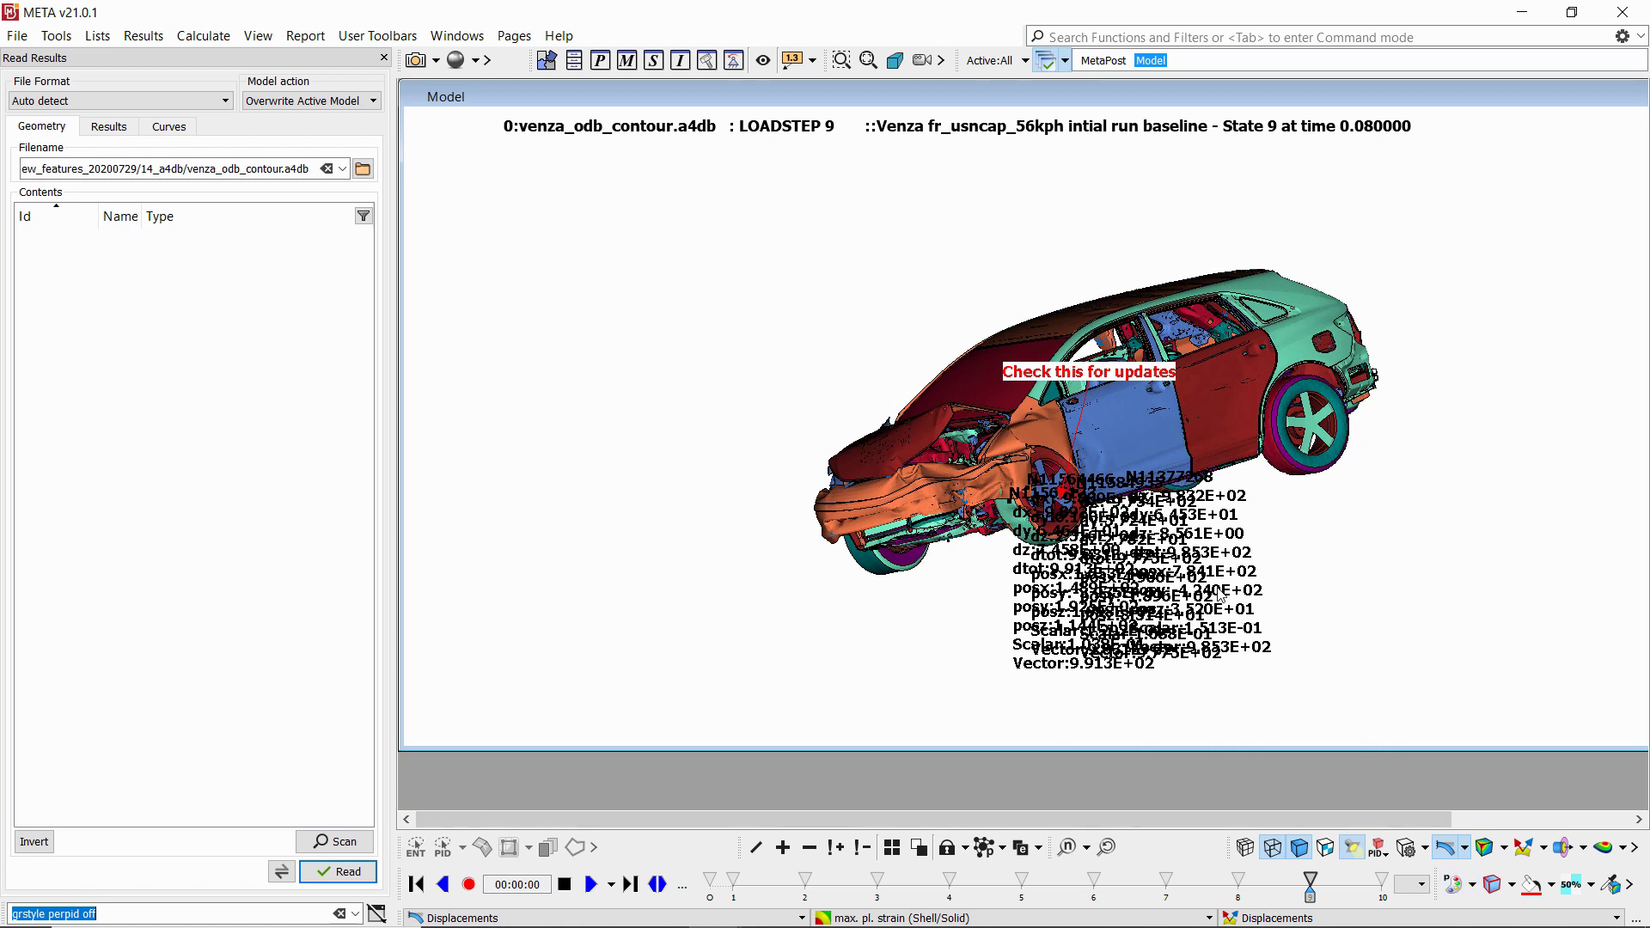